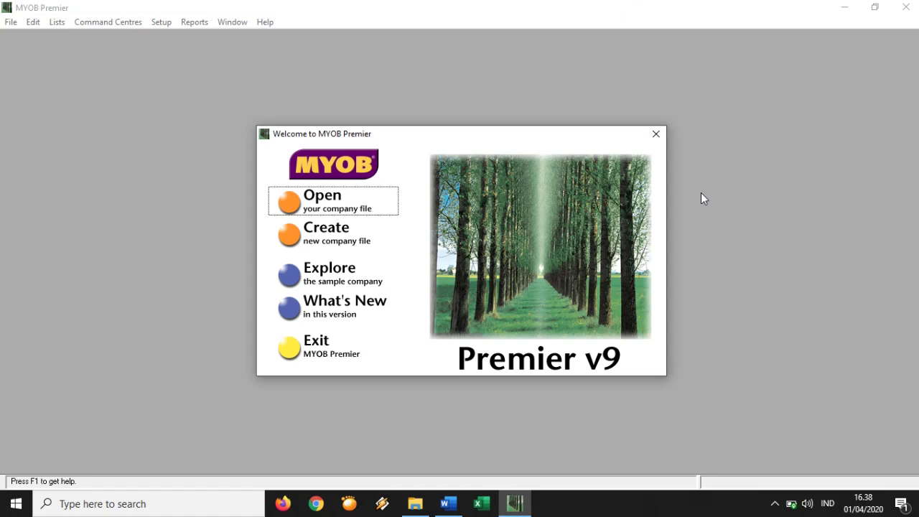
- Open the company file Indopiranti_ PT.myo, sign on as Administrator with single-user access and continue past the company file activation dialog
click(290, 206)
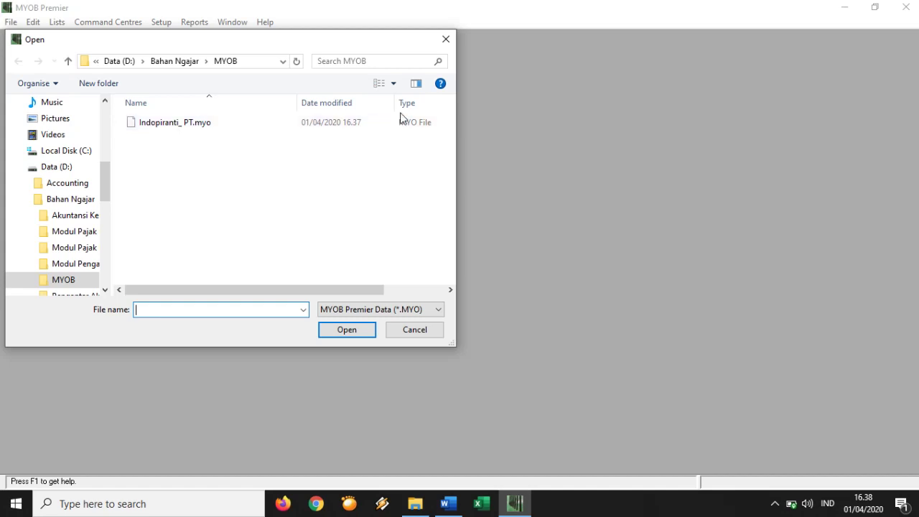
click(246, 130)
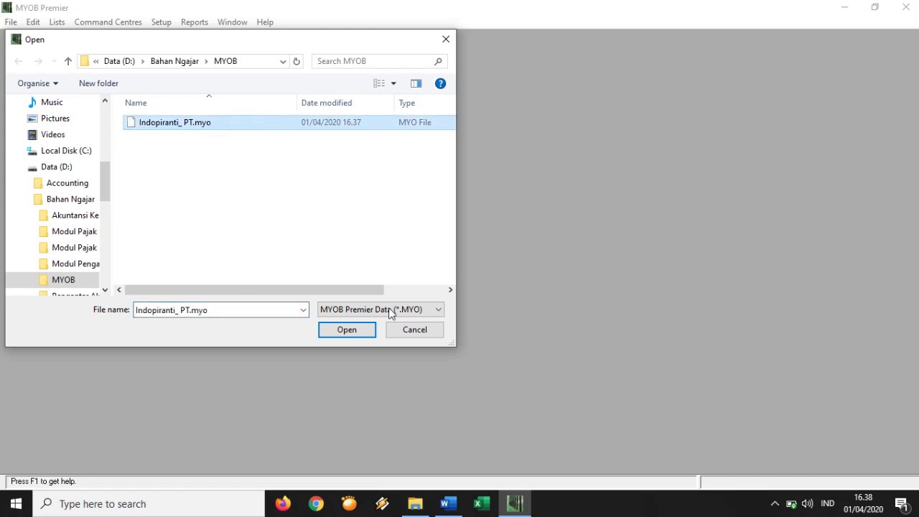
click(349, 332)
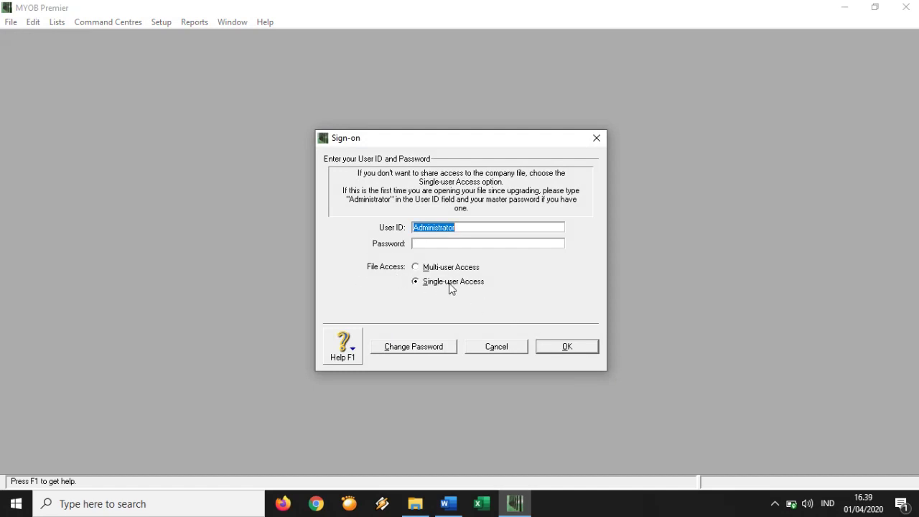
click(572, 351)
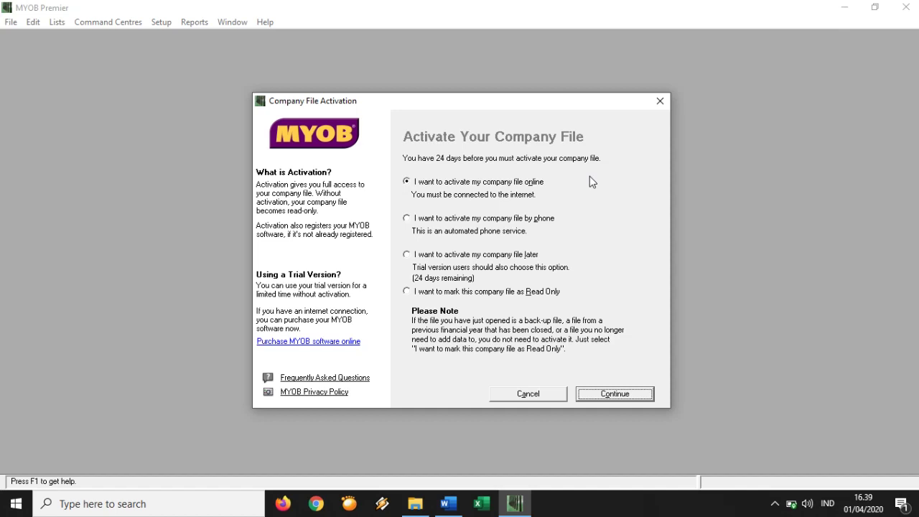
key(Return)
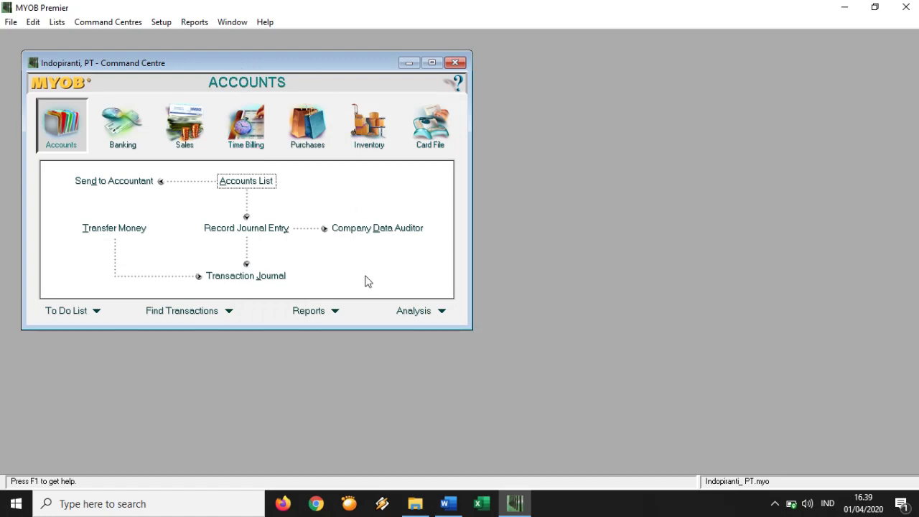
- Switch to the Word exercise document, check the chart of accounts table with its balances, and minimise the document
click(449, 504)
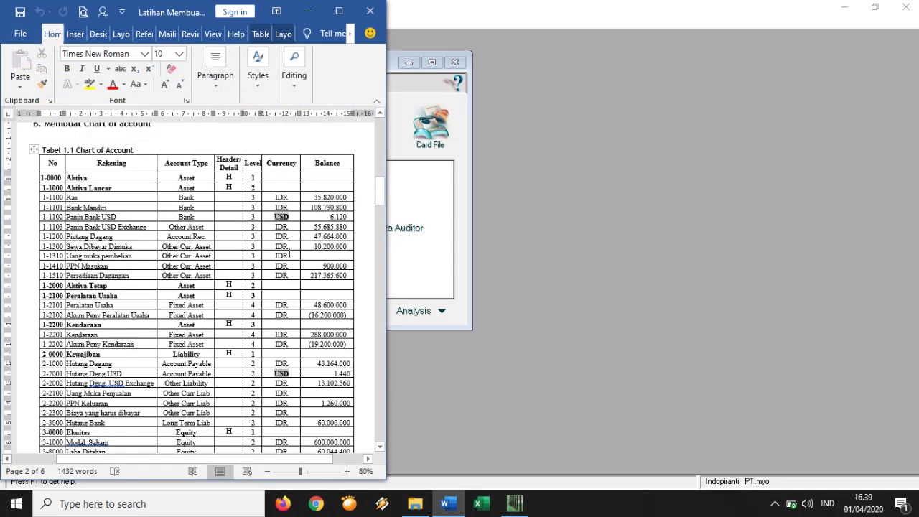
click(379, 116)
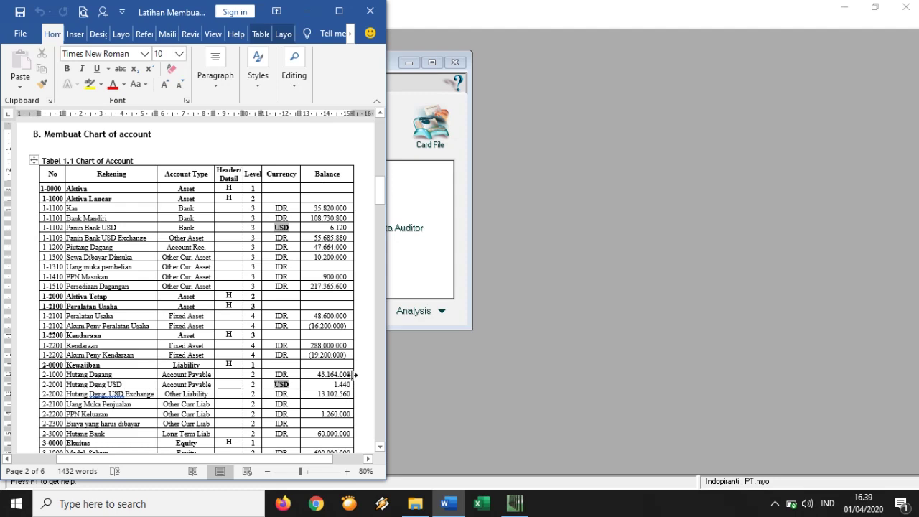
click(307, 12)
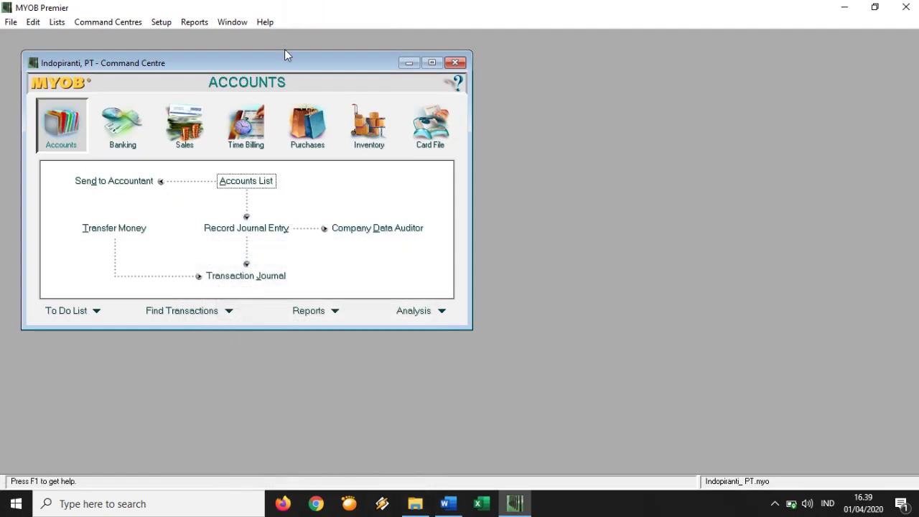
- Restore the MYOB Premier window from full screen, narrow it and move it aside to make room for the exercise document
click(875, 8)
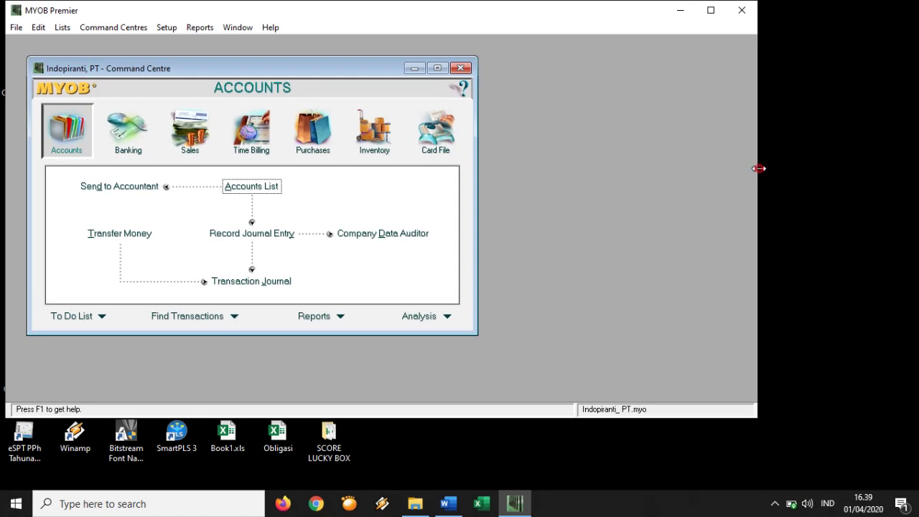
drag(757, 175, 486, 172)
drag(334, 12, 769, 20)
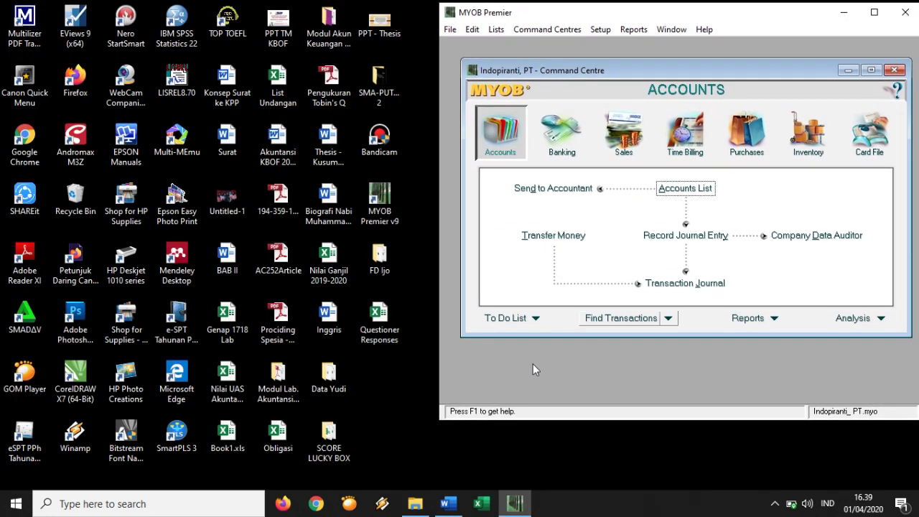
- Bring the Word exercise document back beside MYOB Premier, widen its window and zoom the chart of accounts table to 90%
click(448, 503)
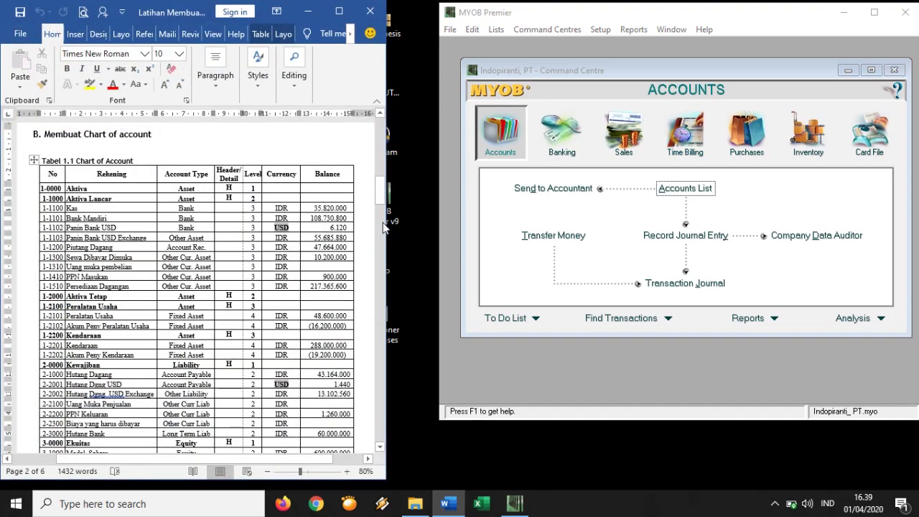
drag(385, 226, 424, 223)
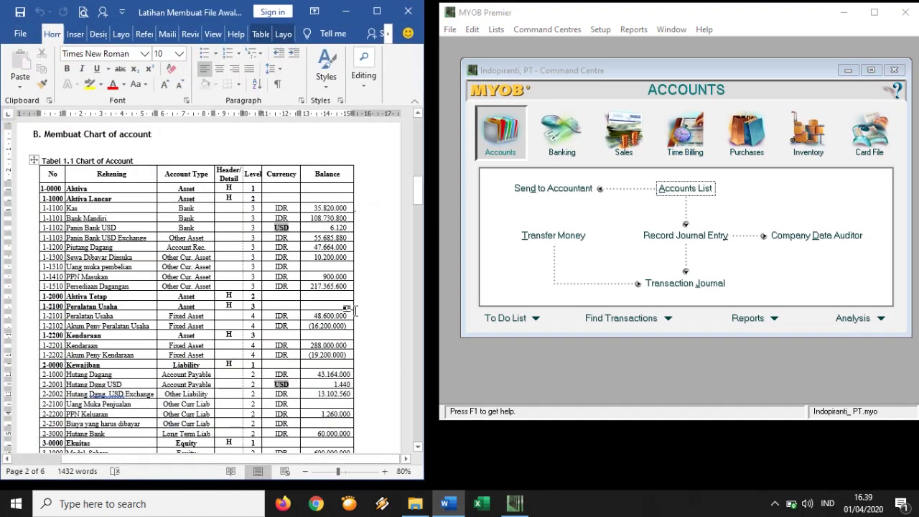
scroll(313, 335, up, 3)
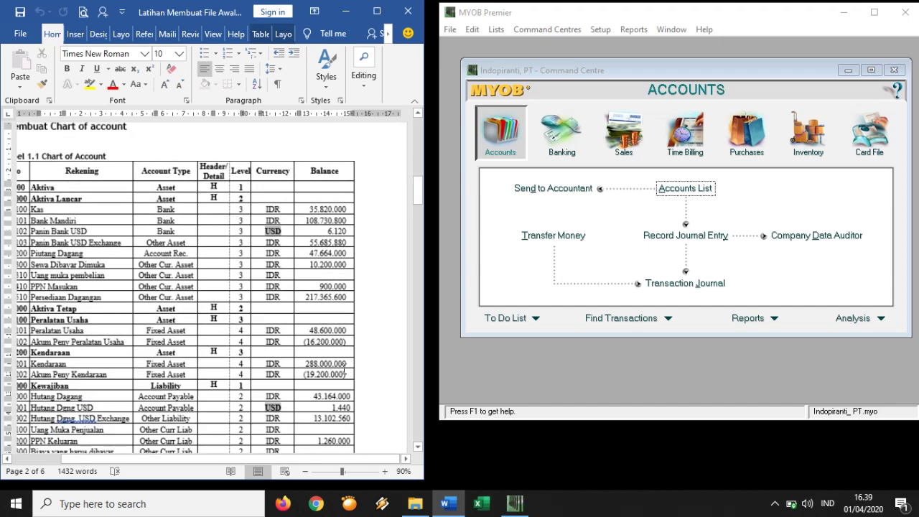
scroll(381, 392, down, 2)
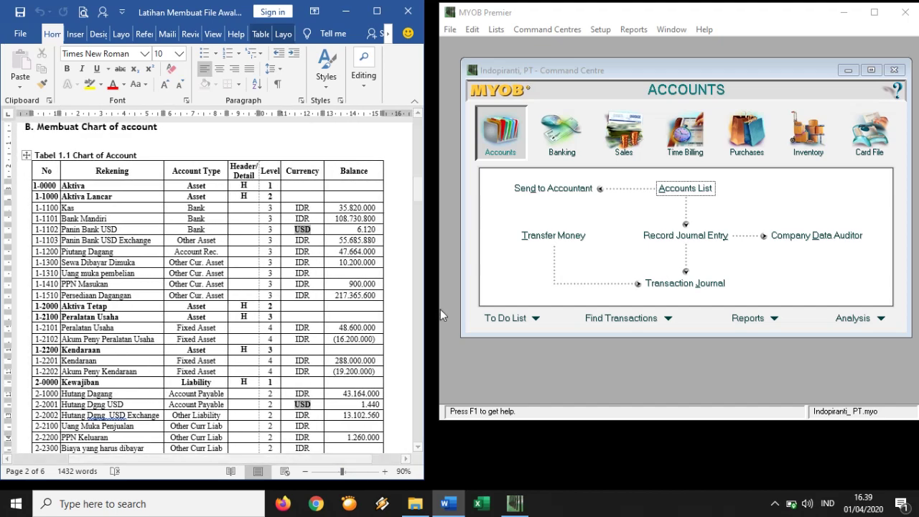
- Enlarge the MYOB Premier window so it meets the Word window and extends down towards the taskbar
drag(440, 309, 421, 311)
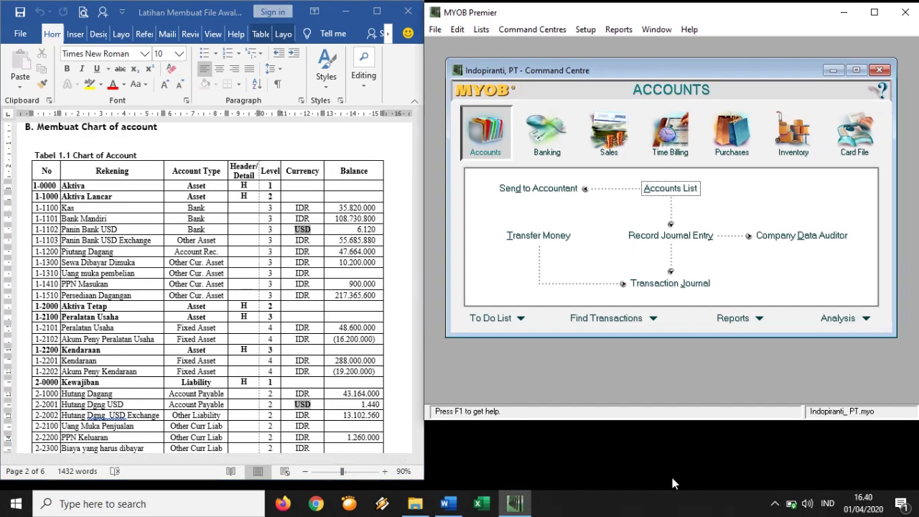
drag(653, 425, 645, 488)
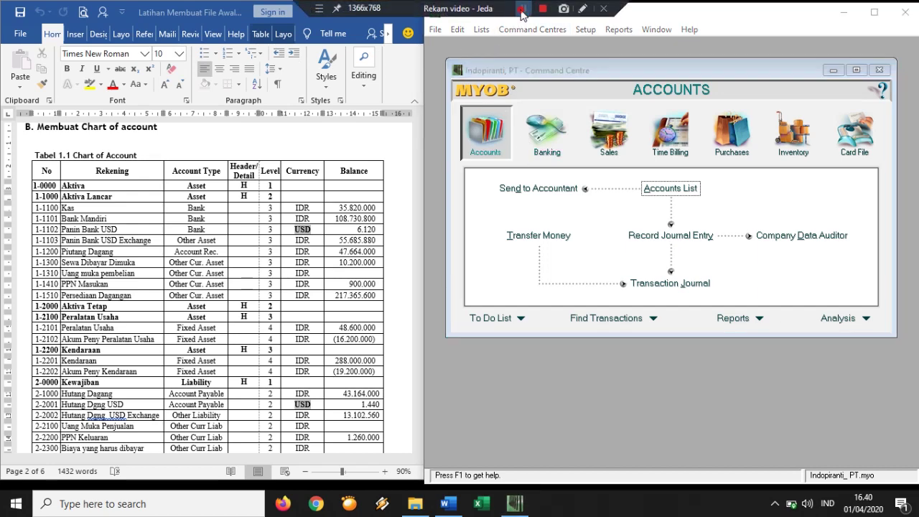
click(520, 9)
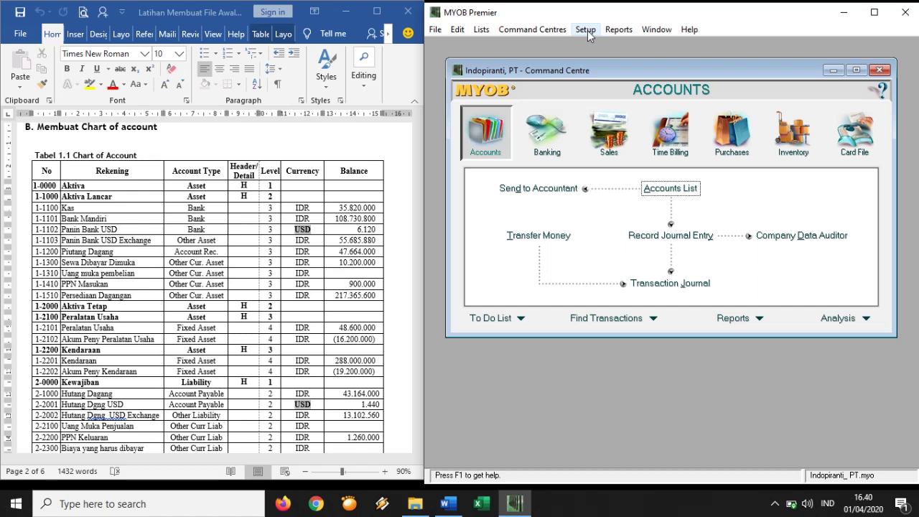
click(587, 30)
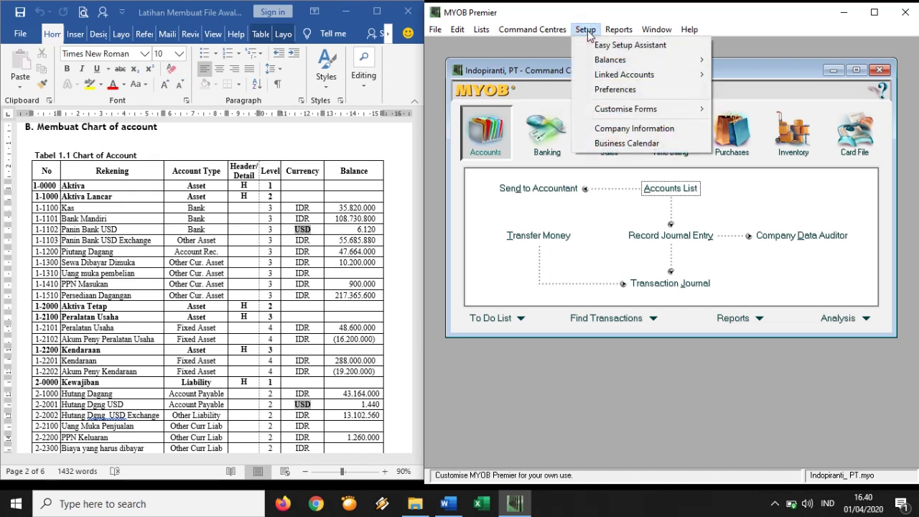
mouse_move(611, 66)
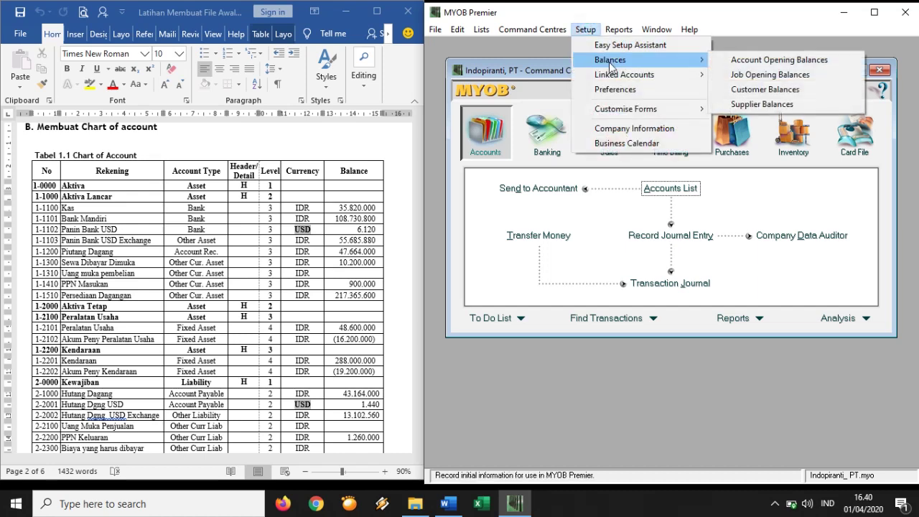
click(749, 64)
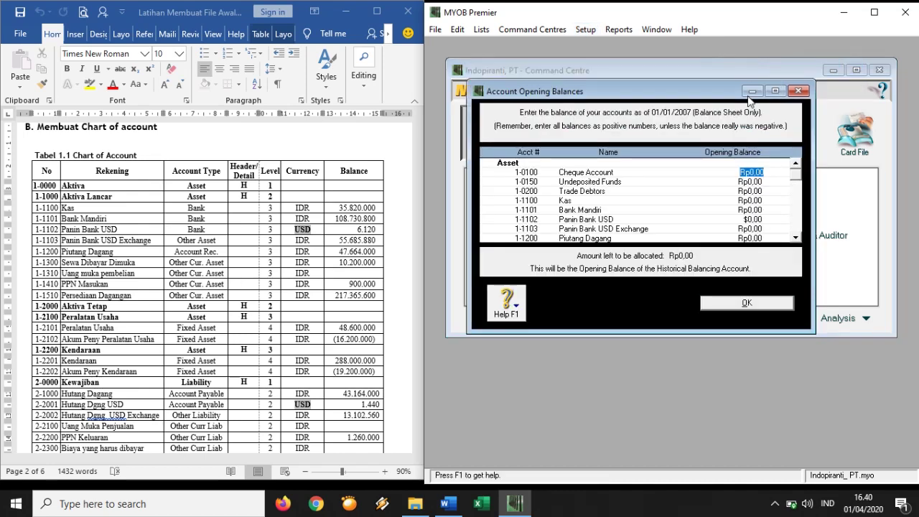
key(Return)
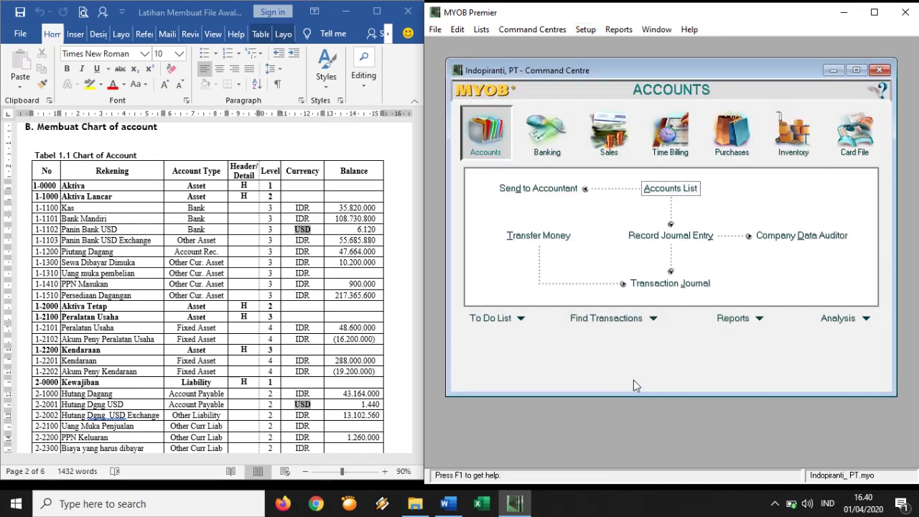
- Open the Account Opening Balances window and lengthen it to show more of the account list
click(585, 30)
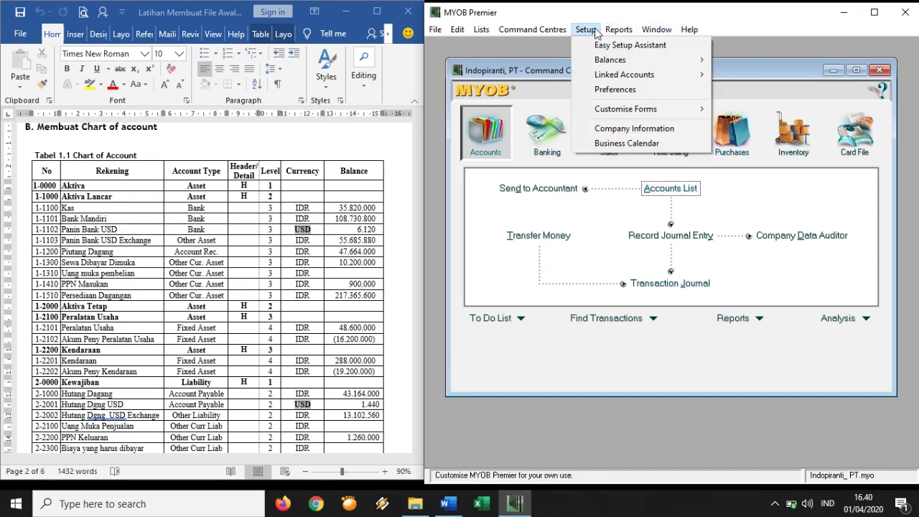
mouse_move(687, 66)
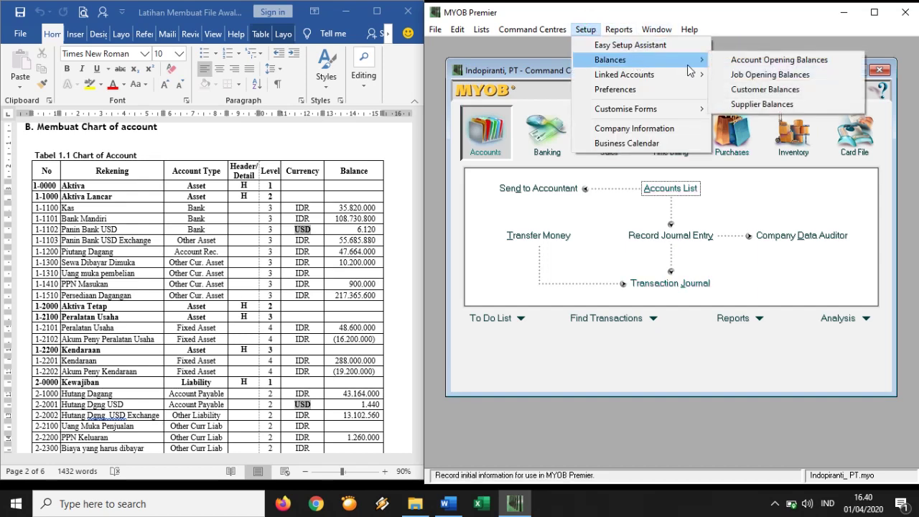
click(744, 61)
drag(633, 333, 644, 442)
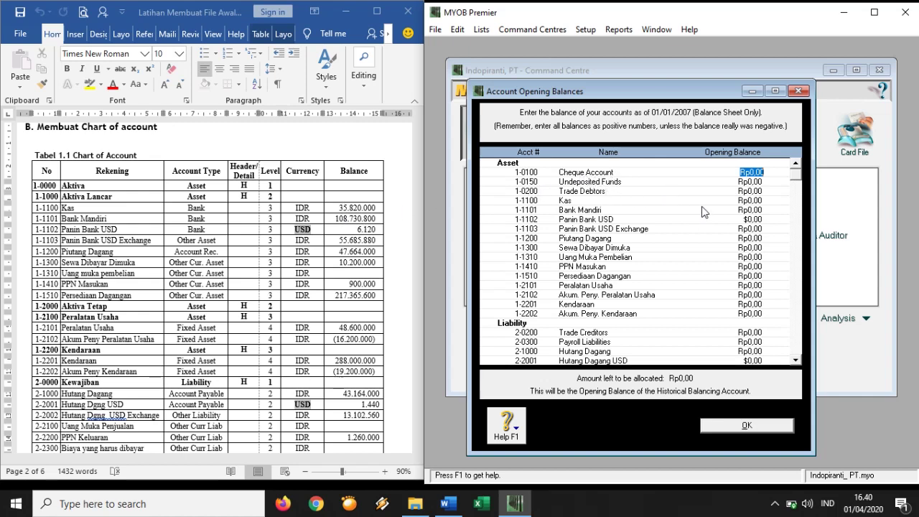
- Set the opening balance of account 1-1100 Kas to Rp35.820.000
click(746, 201)
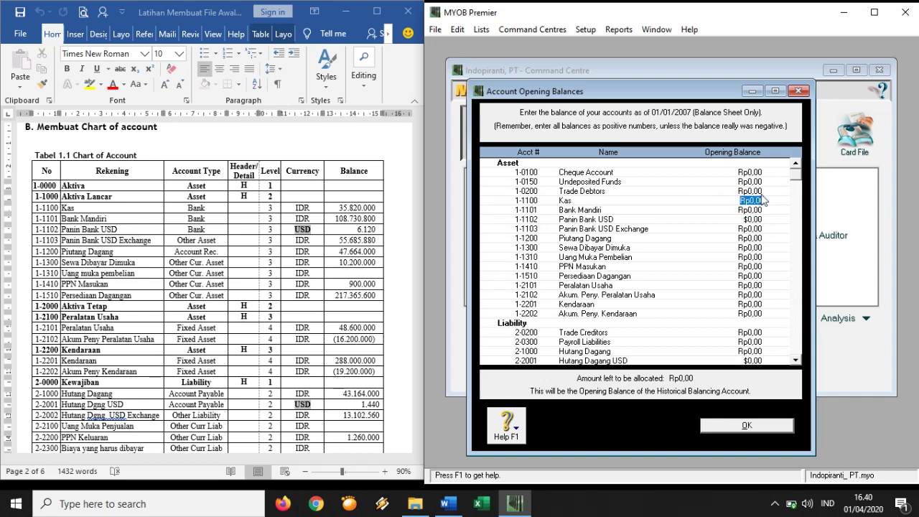
key(BackSpace)
text(35820000)
key(Tab)
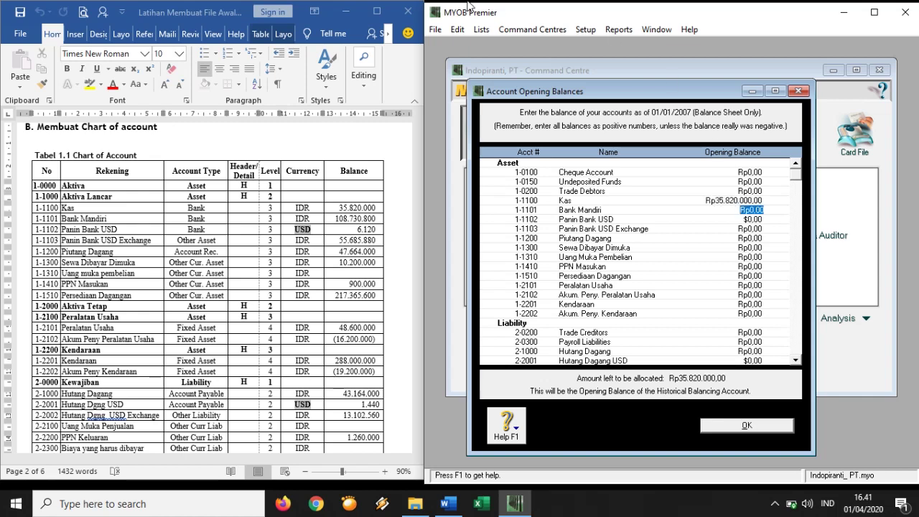
mouse_move(457, 6)
click(516, 11)
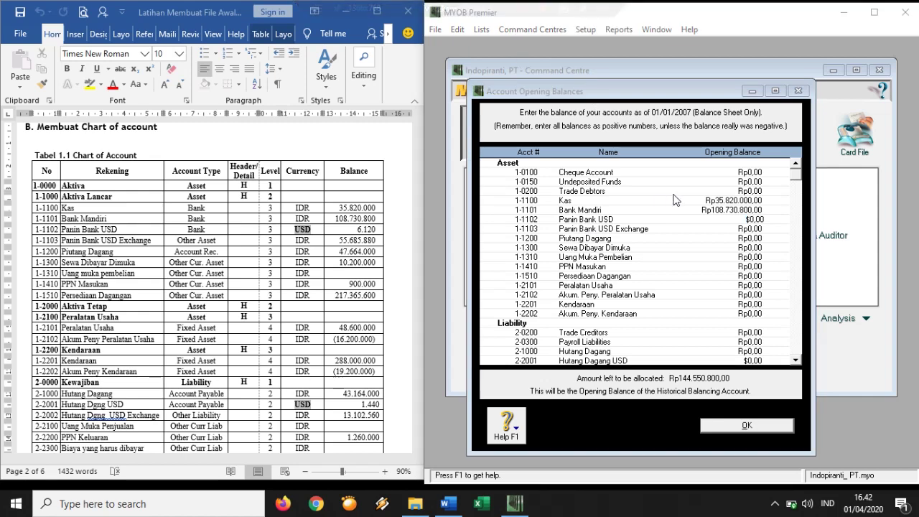
- Set the opening balance of 1-1102 Panin Bank USD to $6.120 and accept the automatically calculated balance for its linked exchange account
click(754, 218)
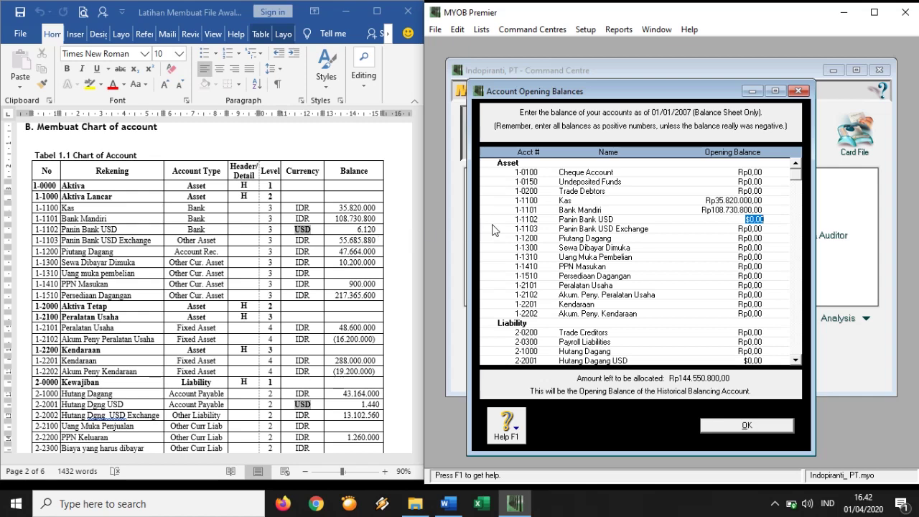
text(6120)
key(Tab)
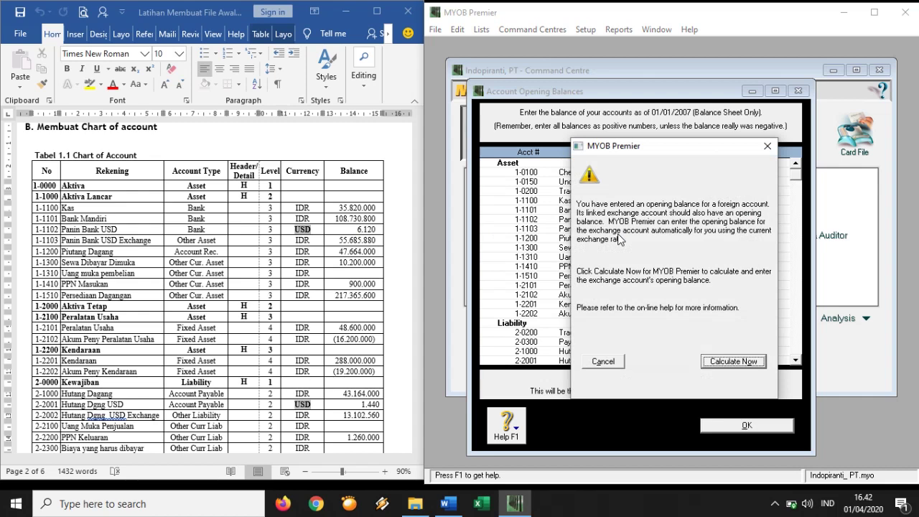
click(733, 364)
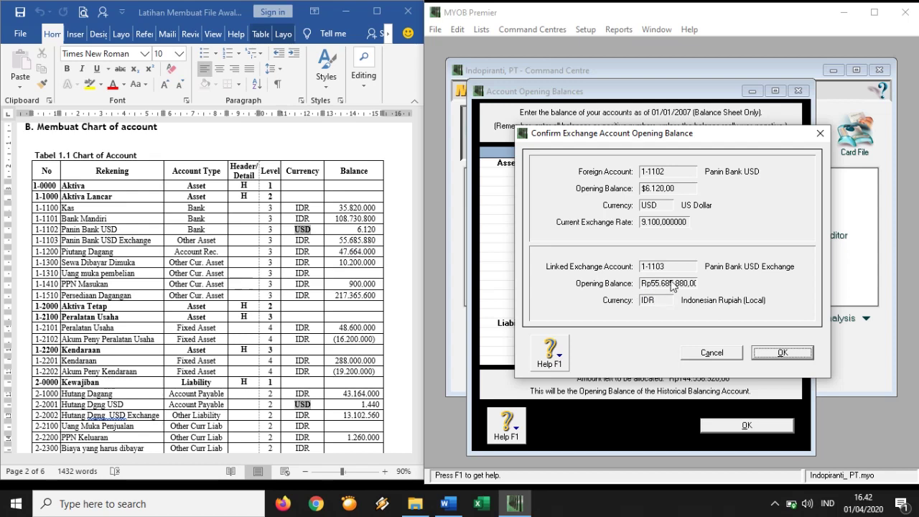
click(775, 353)
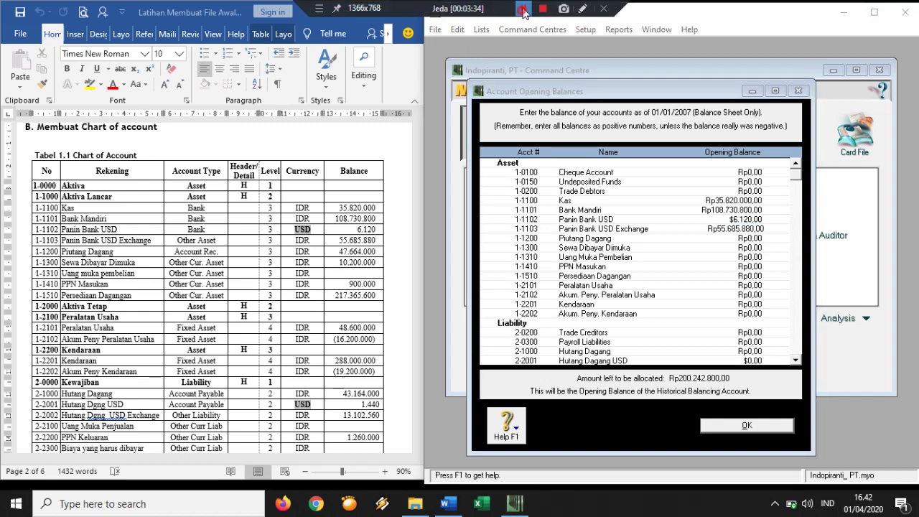
click(524, 9)
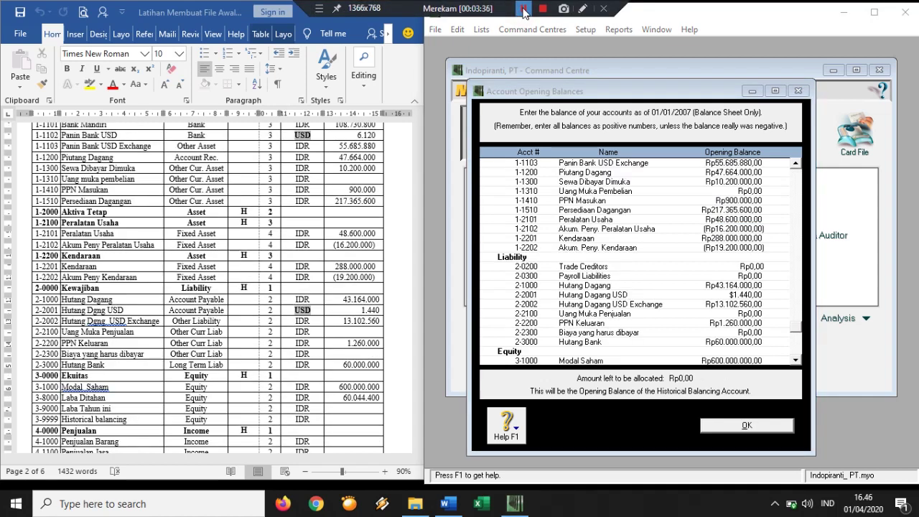
click(524, 8)
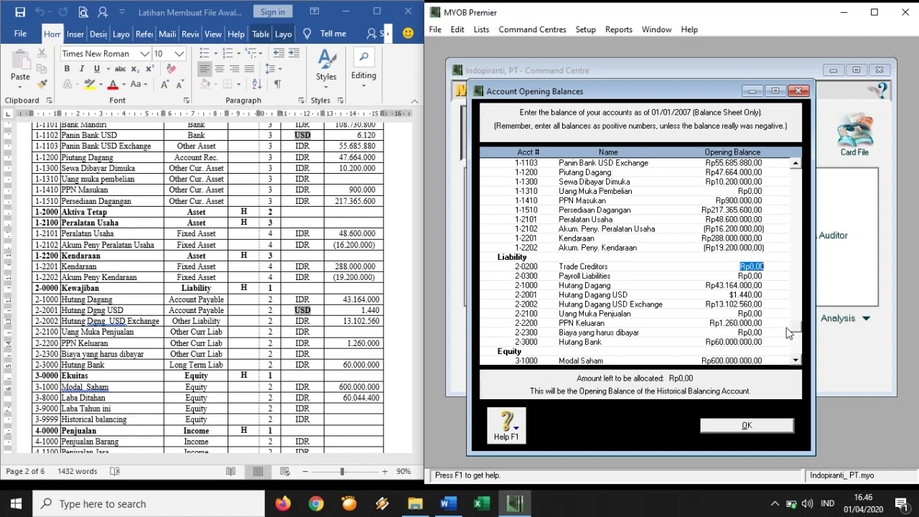
- Review the entered asset, liability and equity opening balances and the amount left to be allocated
click(795, 163)
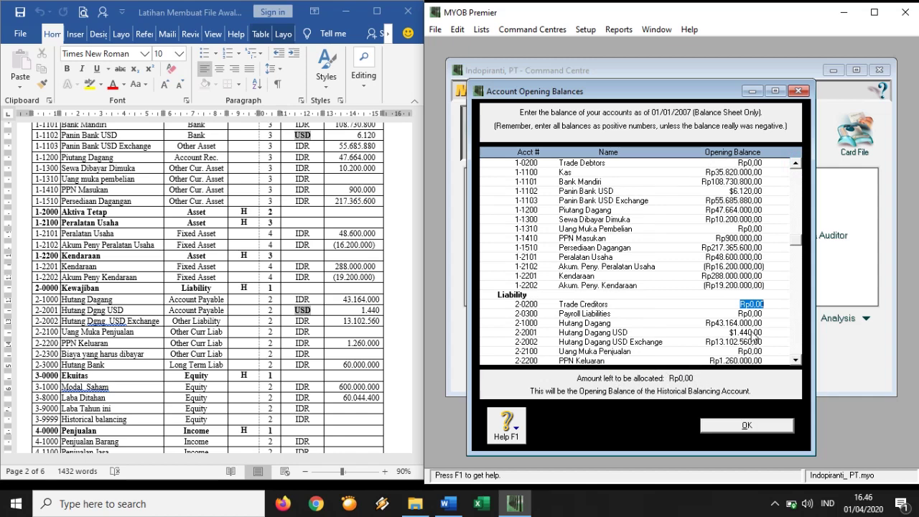
click(795, 360)
click(795, 361)
click(794, 360)
click(795, 360)
click(795, 361)
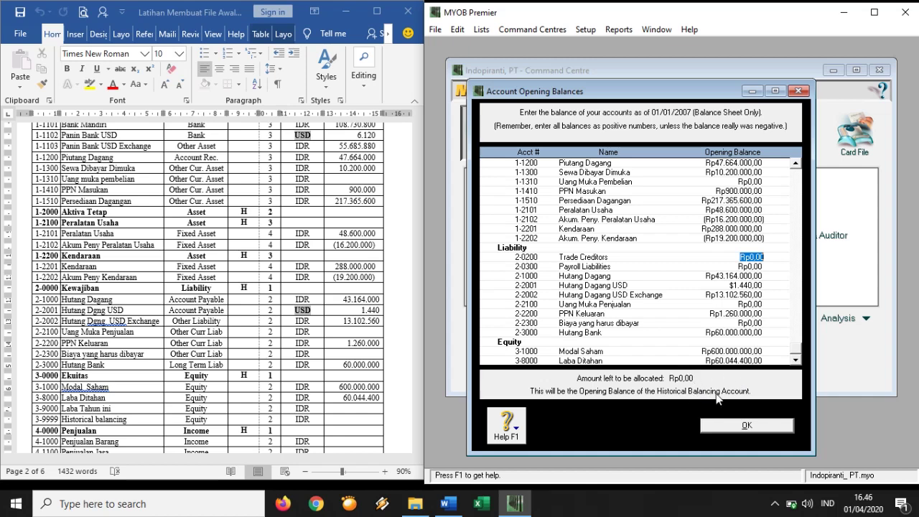
- Accept the account opening balances and shorten the Command Centre window
click(729, 428)
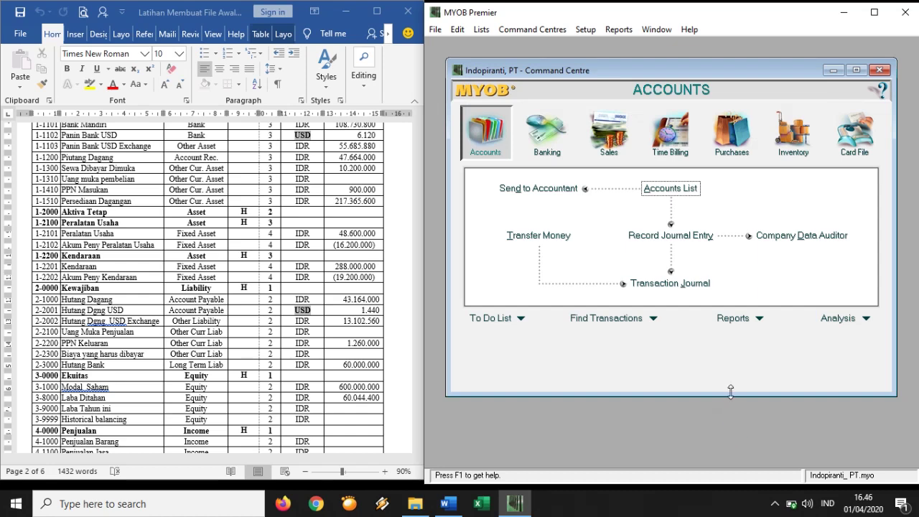
drag(704, 395, 706, 337)
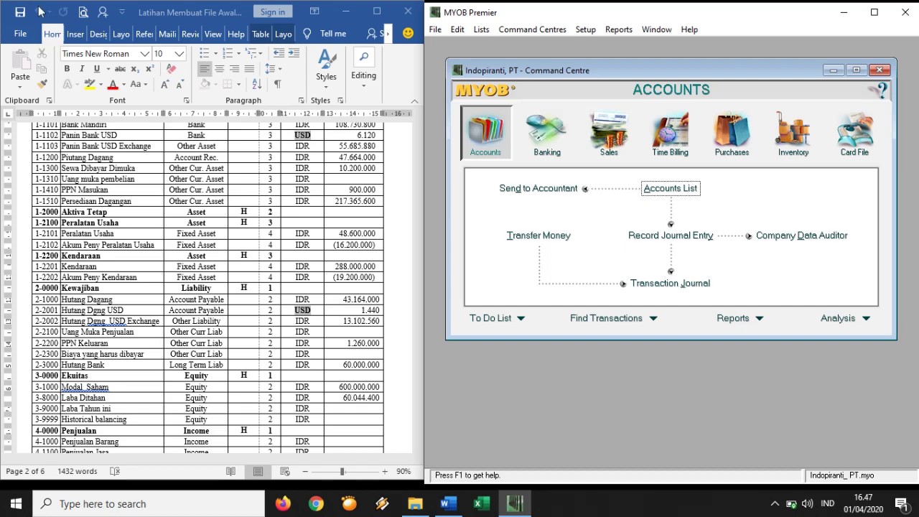
- Find the customer and supplier card tables in section F of the Word document
click(390, 295)
scroll(391, 295, up, 2)
scroll(391, 295, up, 3)
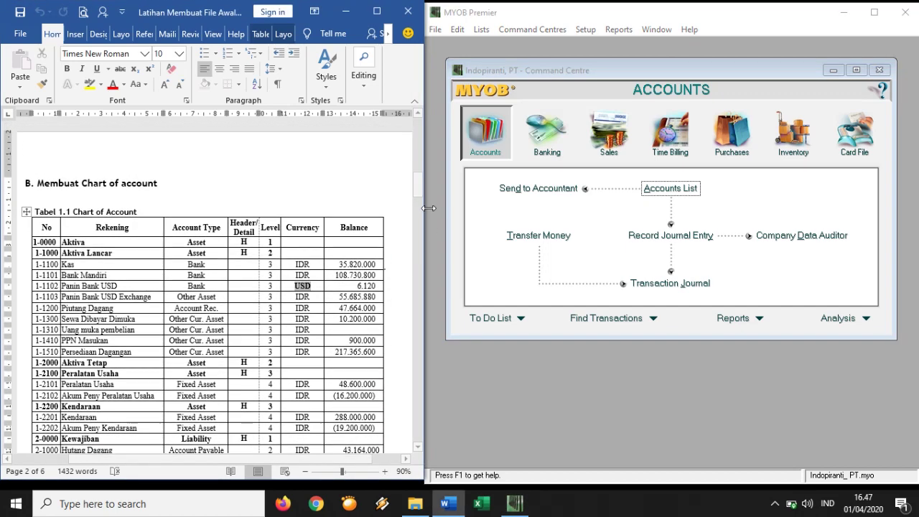
drag(417, 188, 429, 319)
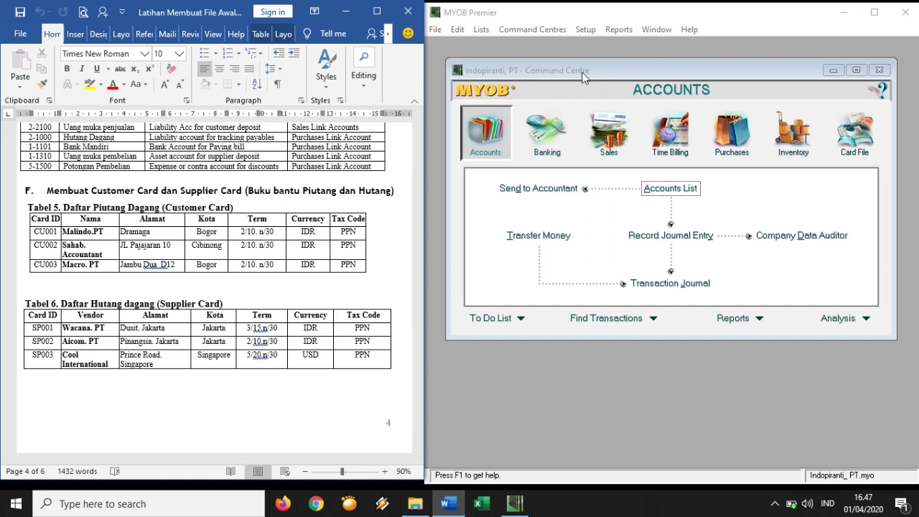
- Open the Cards List from Card File in MYOB Premier and start a new customer card
click(855, 134)
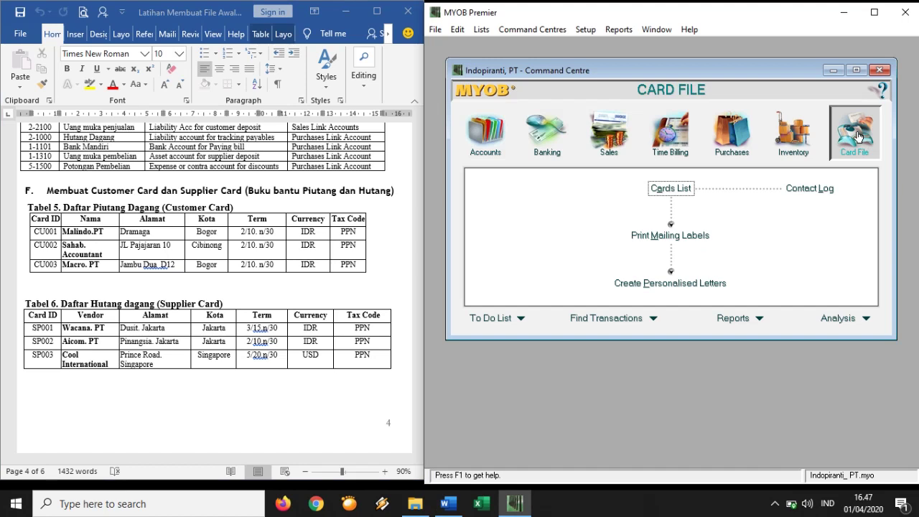
click(684, 191)
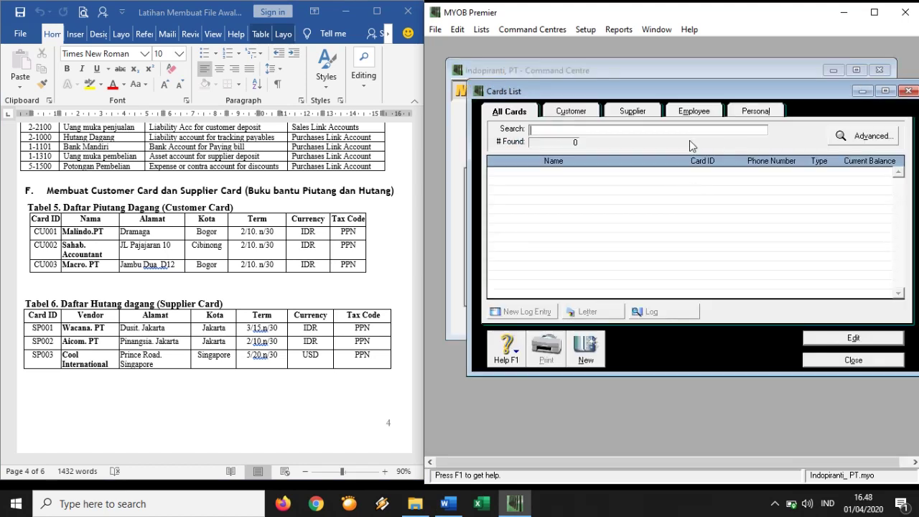
drag(665, 96, 631, 96)
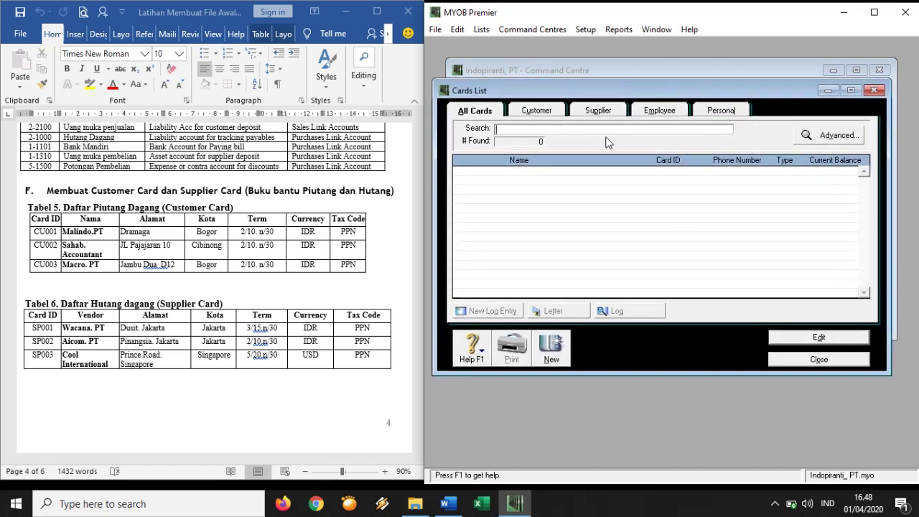
click(548, 113)
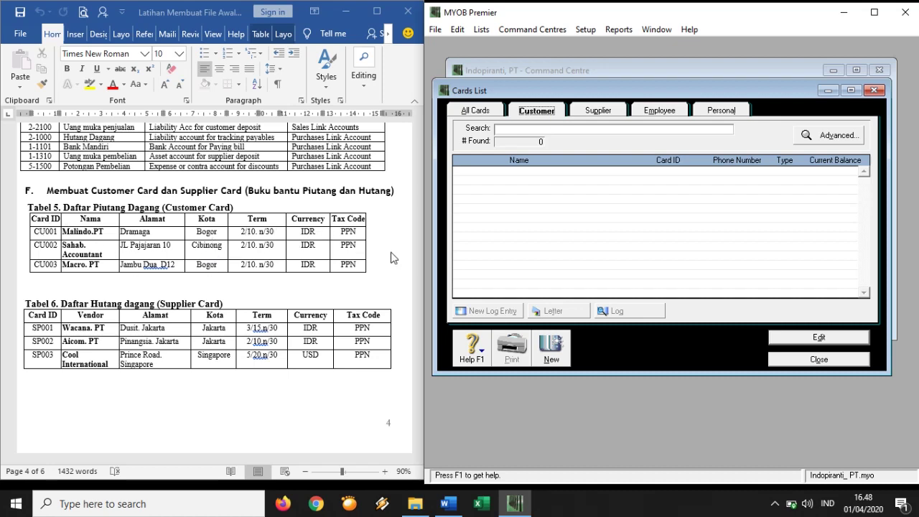
click(551, 347)
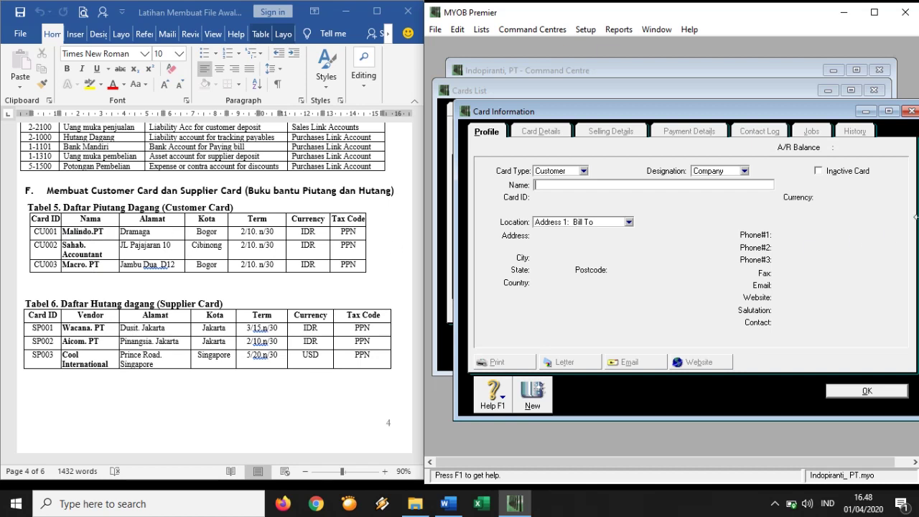
- Name the new customer card Malindo, PT
text(ALIND)
key(BackSpace)
key(BackSpace)
key(BackSpace)
key(BackSpace)
key(BackSpace)
key(BackSpace)
text(Malindo)
key(Tab)
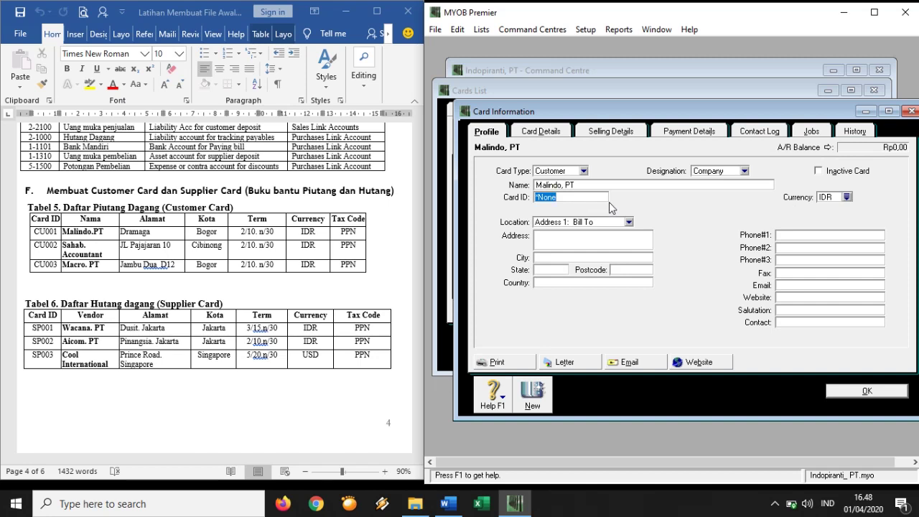
- Fill in the customer's card ID, address and city from the first row of Tabel 5
text(C)
text(U000)
click(564, 239)
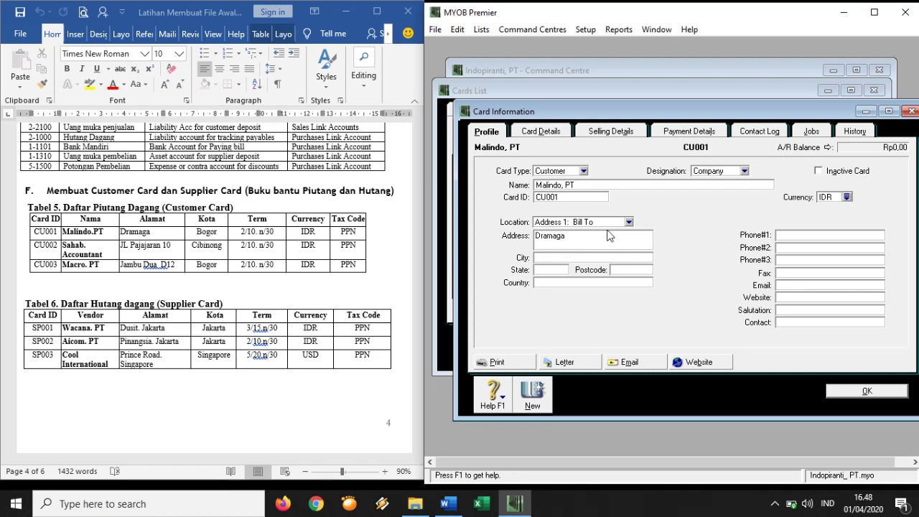
text(Bogor)
- Set Malindo's selling terms to In a Given # of Days with 10 discount days, 30 balance due days and 2% early payment discount
click(551, 134)
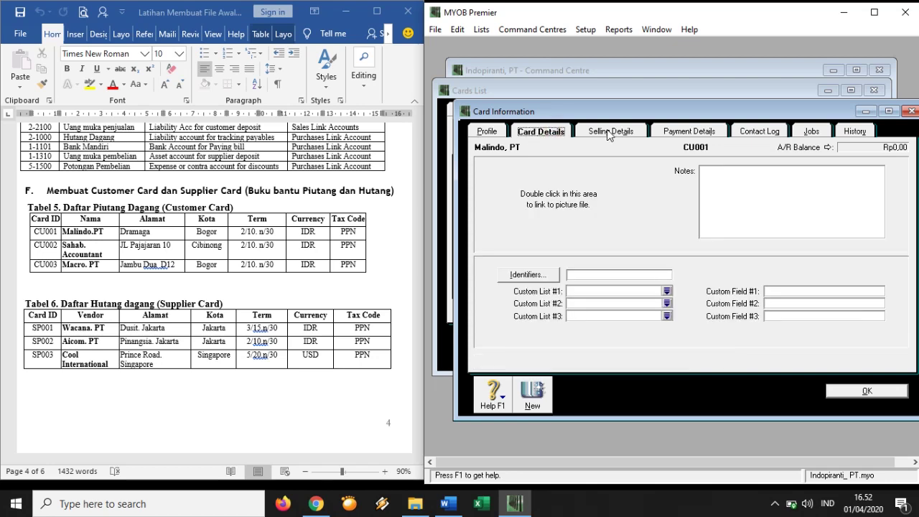
click(609, 133)
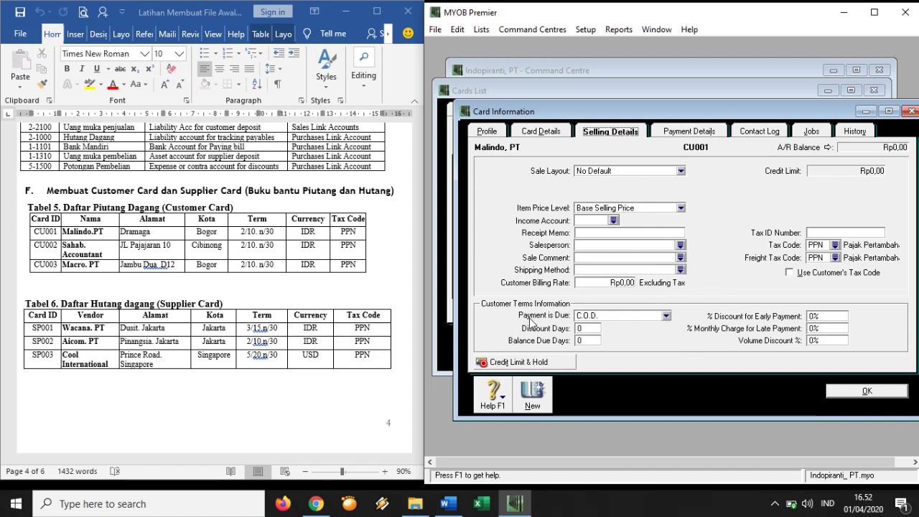
click(666, 316)
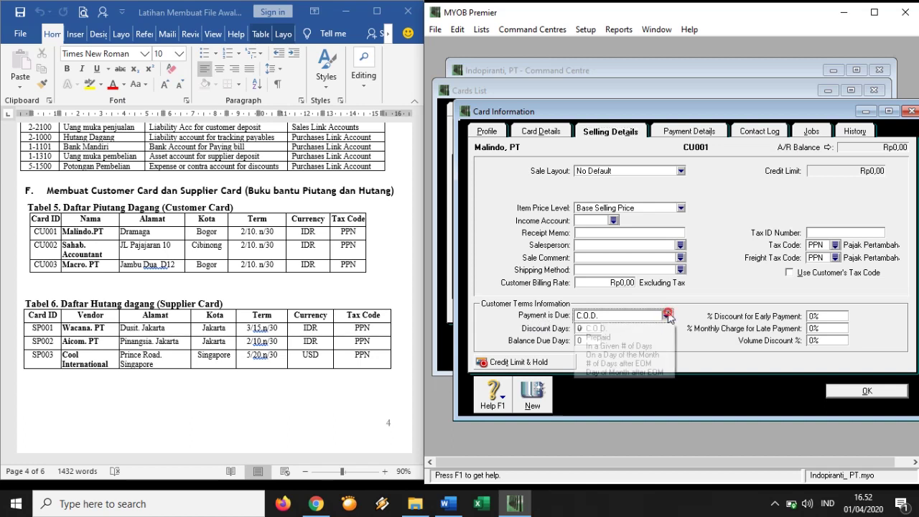
click(632, 346)
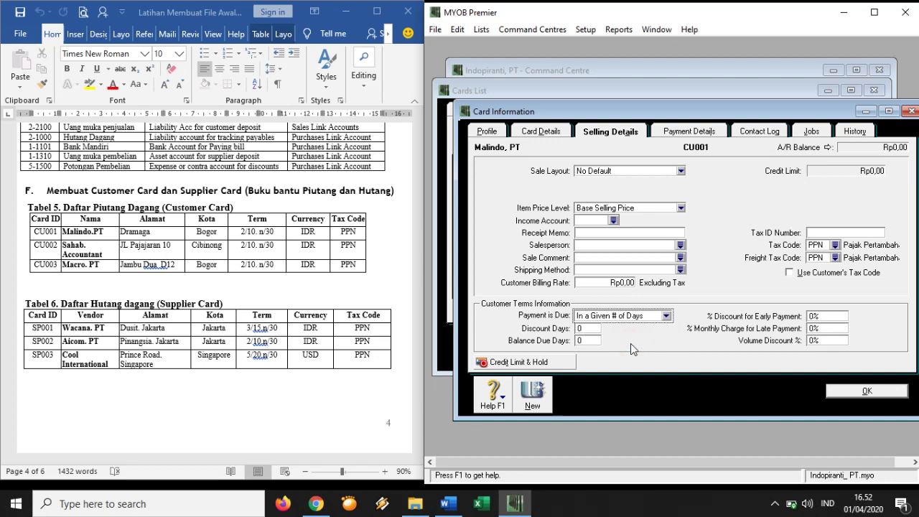
click(587, 328)
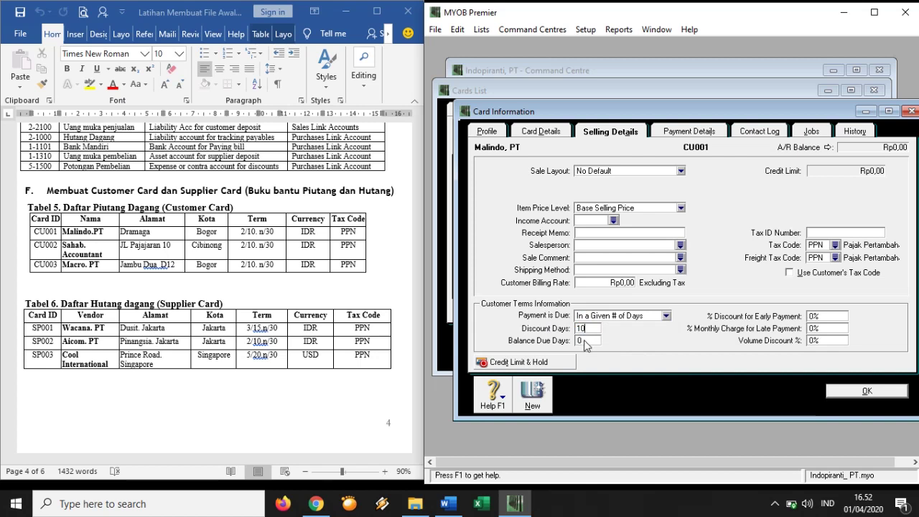
click(585, 341)
text(30)
click(813, 319)
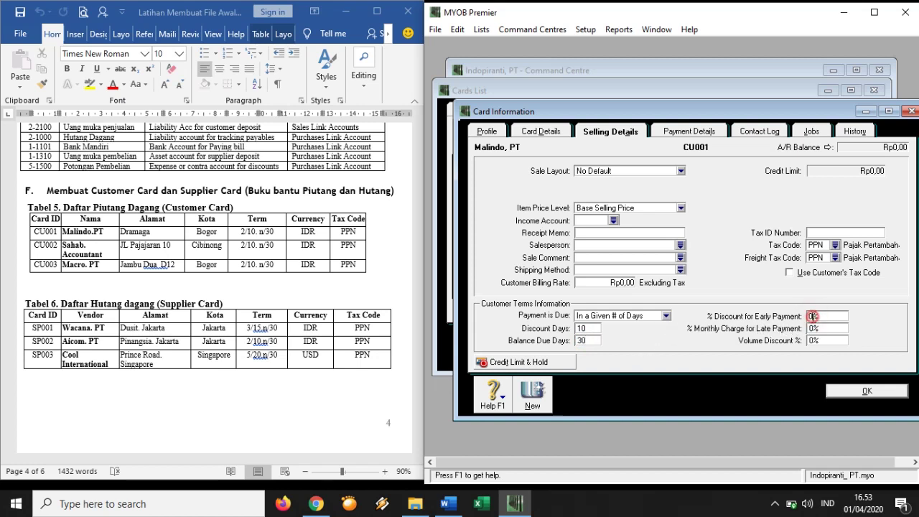
click(813, 316)
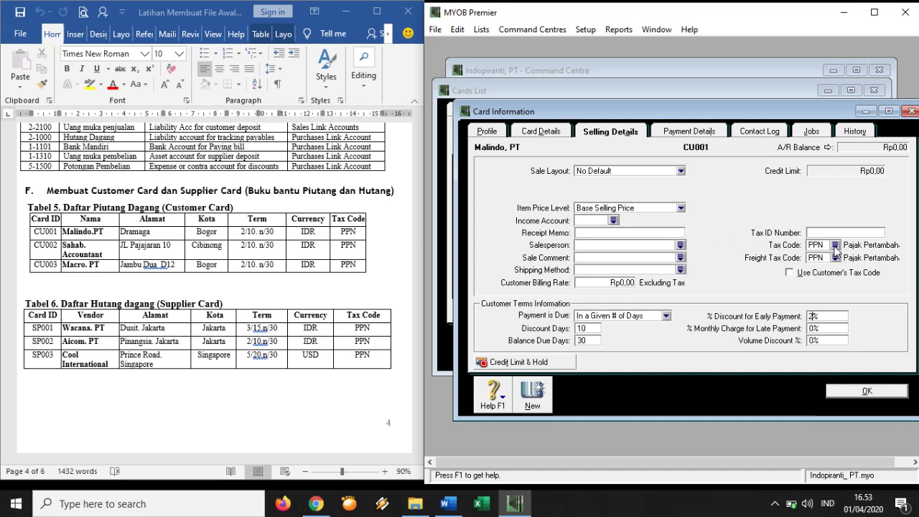
- Review the card details, selling, payment, contact log, jobs, history and profile pages of Malindo's card
click(549, 132)
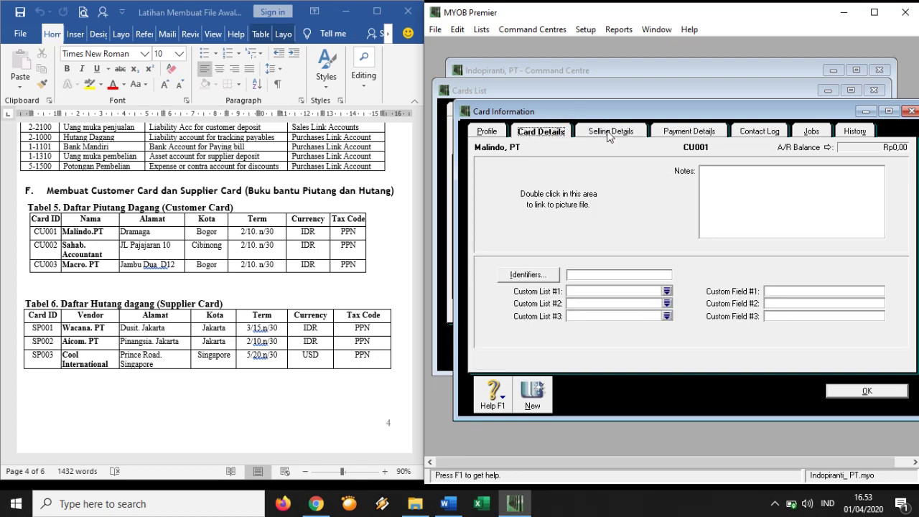
click(609, 135)
click(684, 132)
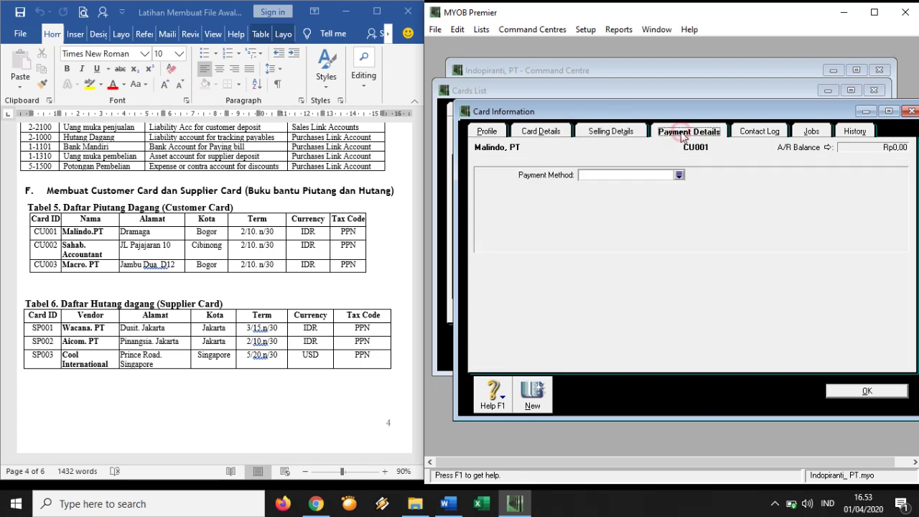
click(761, 133)
click(810, 134)
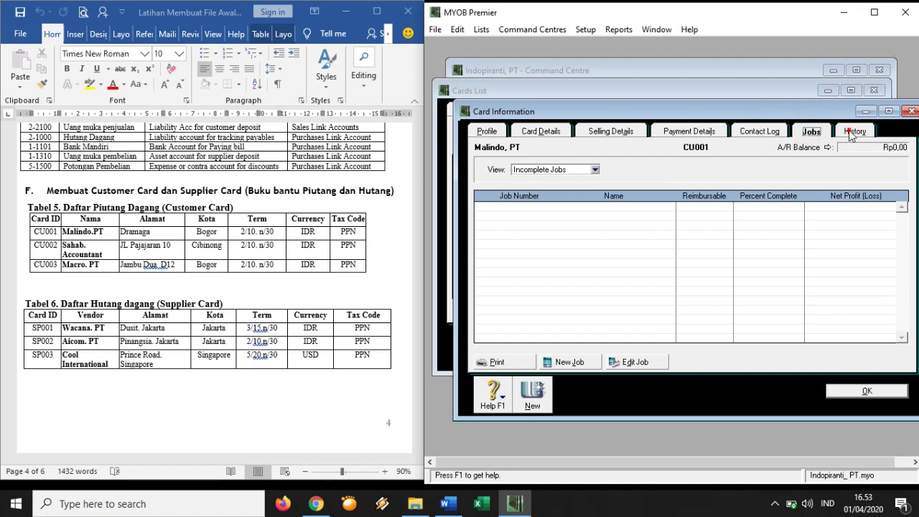
click(849, 133)
click(811, 134)
click(768, 134)
click(699, 133)
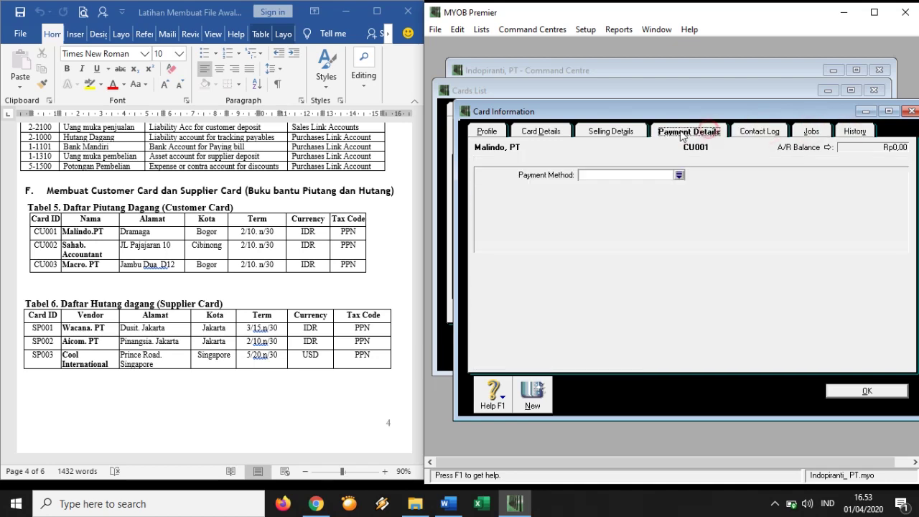
click(623, 133)
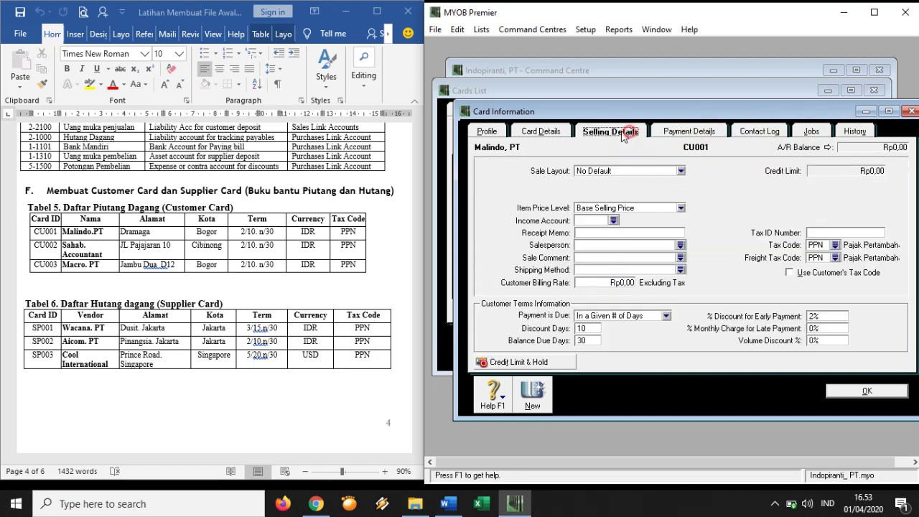
click(545, 132)
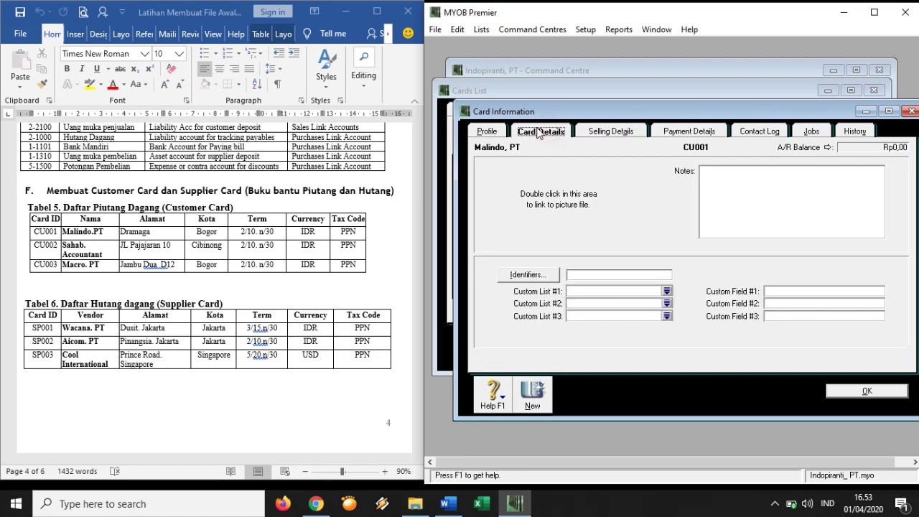
click(487, 132)
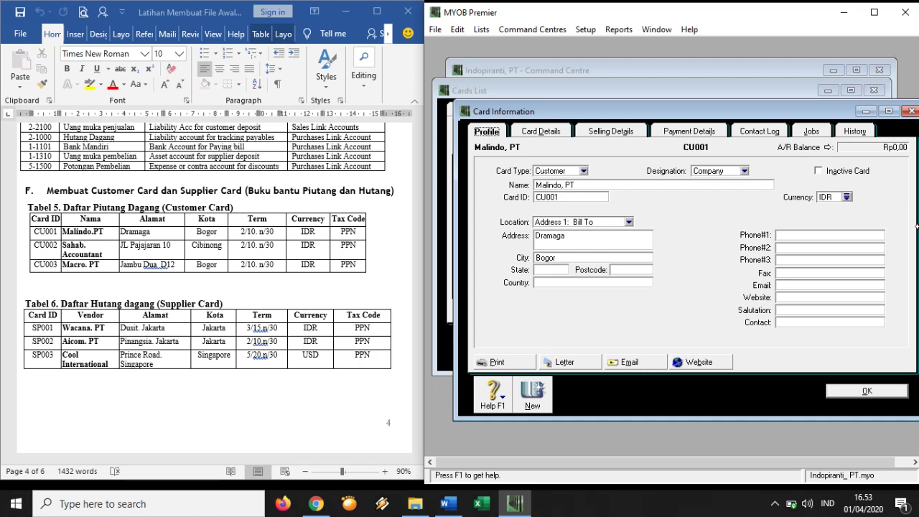
- Choose IDR as the currency of Malindo's card and save the card
click(850, 195)
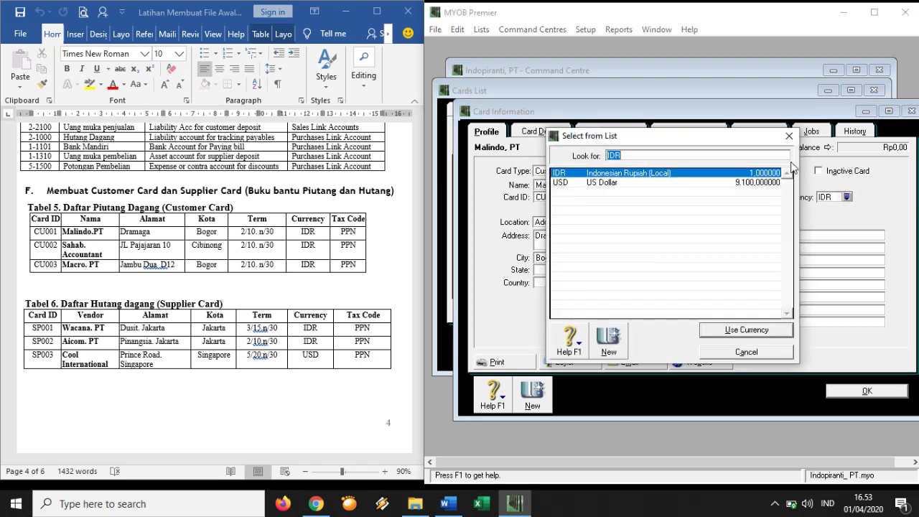
click(767, 331)
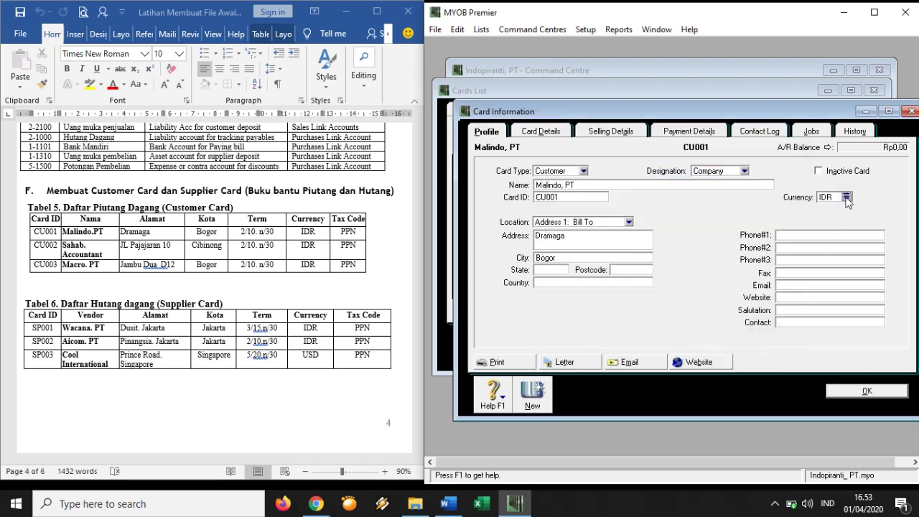
click(867, 392)
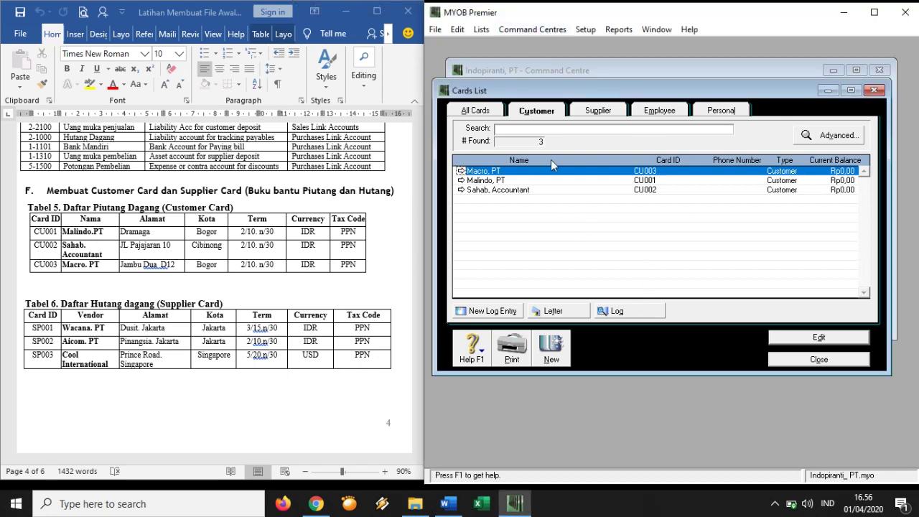
- Reopen the Cards List on its suppliers, fit the window in view and start a new supplier card
click(599, 115)
click(529, 110)
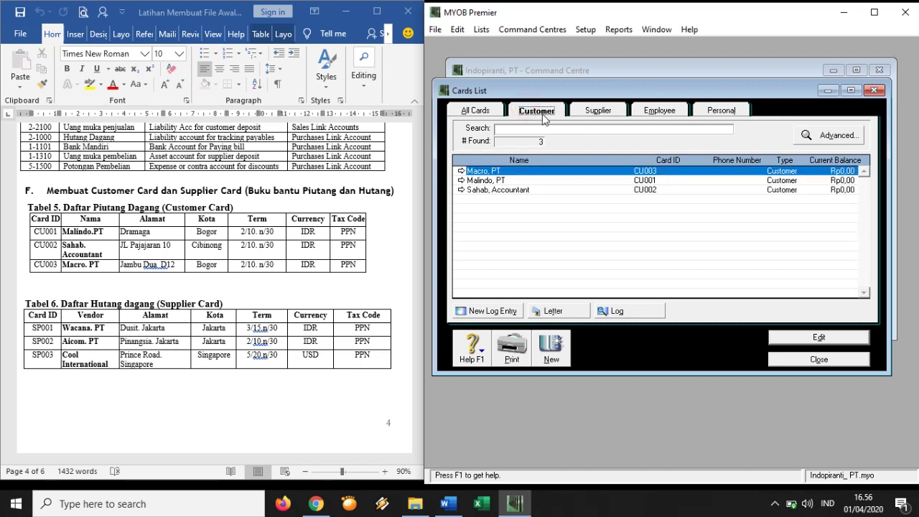
click(598, 113)
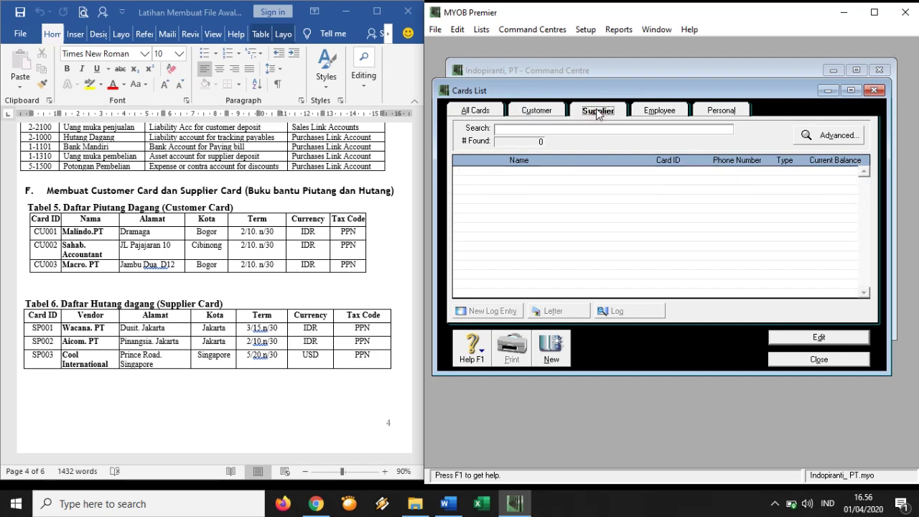
click(874, 90)
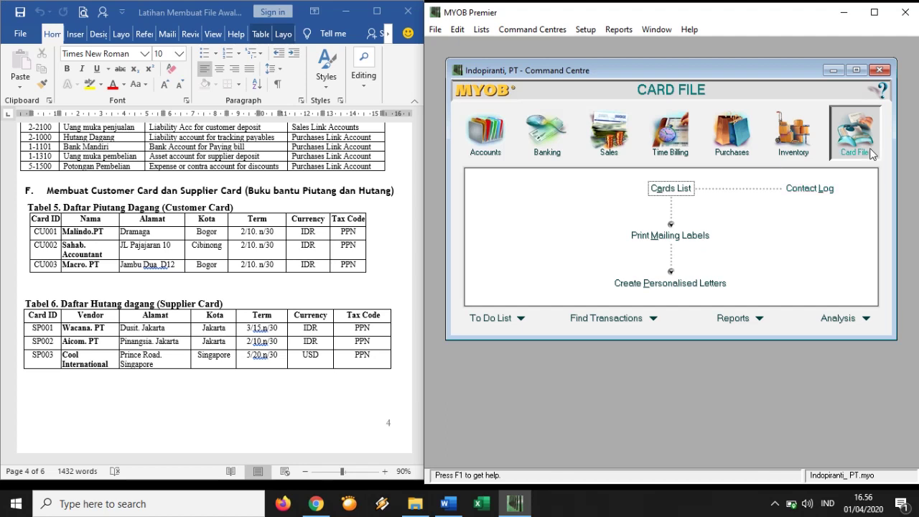
click(670, 189)
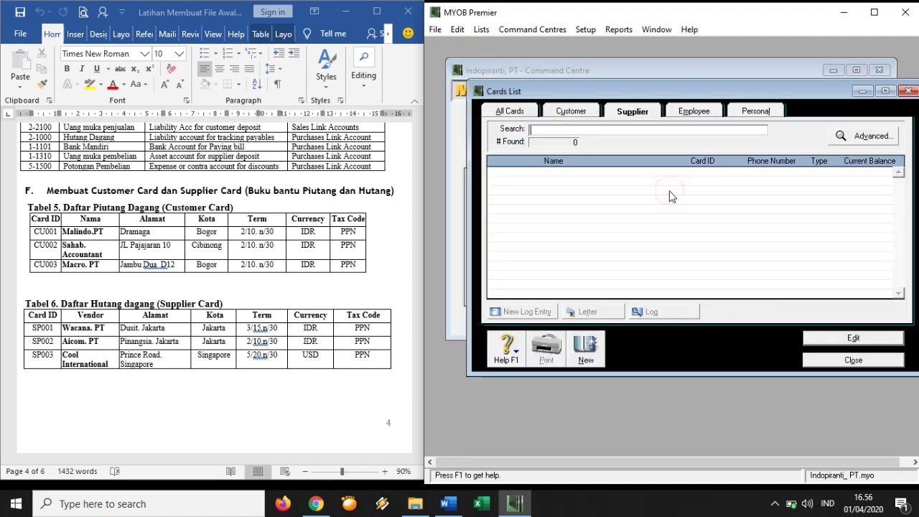
drag(572, 94, 519, 93)
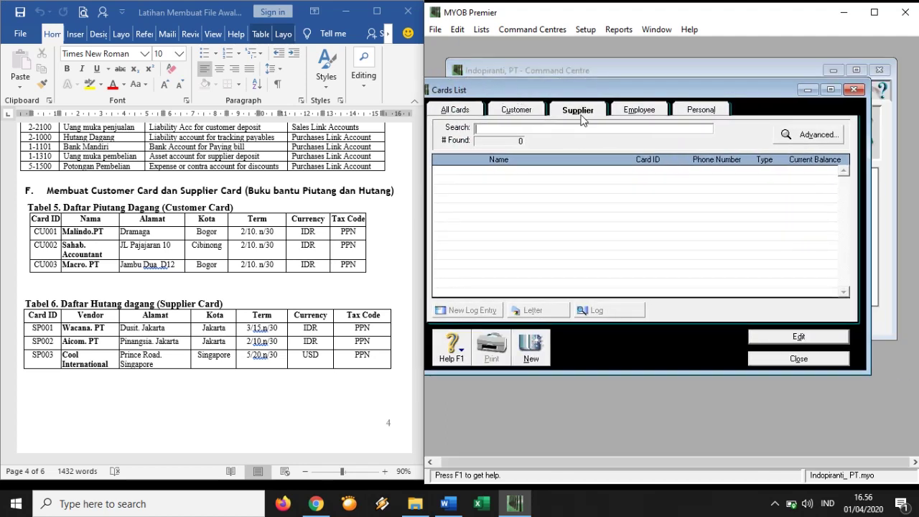
drag(597, 92, 616, 91)
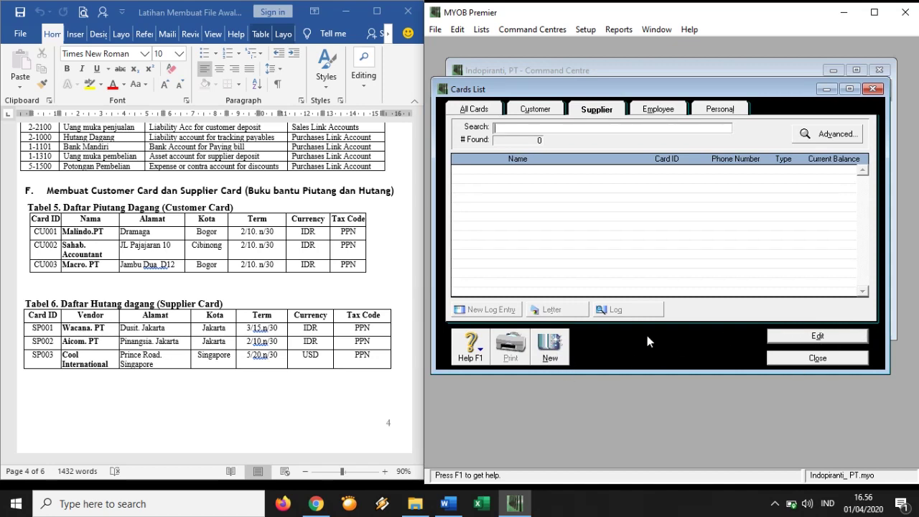
click(549, 347)
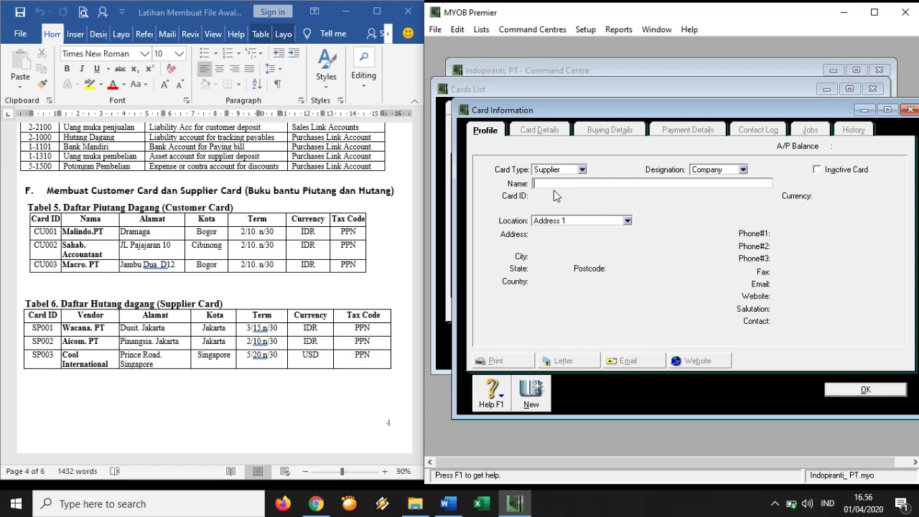
- Enter the supplier name Wacana, PT with its card ID and street address from Table 6 and the city Jakarta
text(ana, PT)
key(Tab)
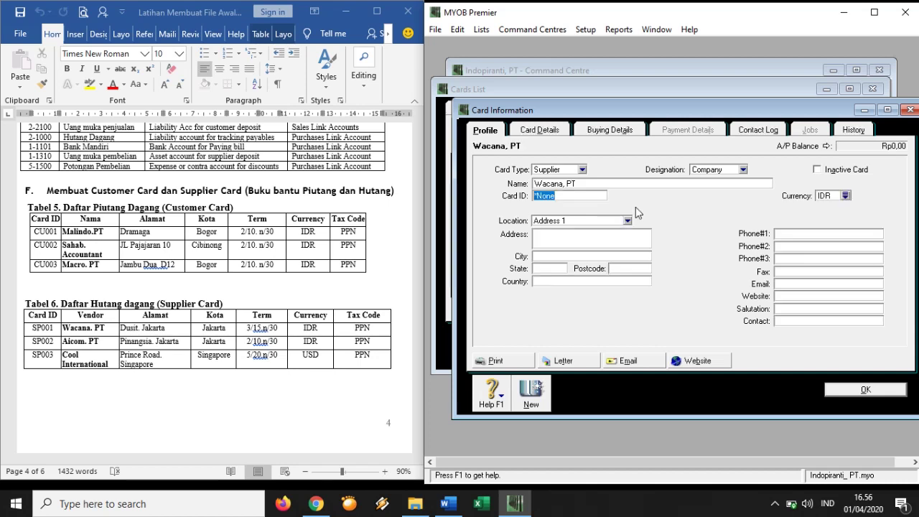
text(SP001)
click(581, 236)
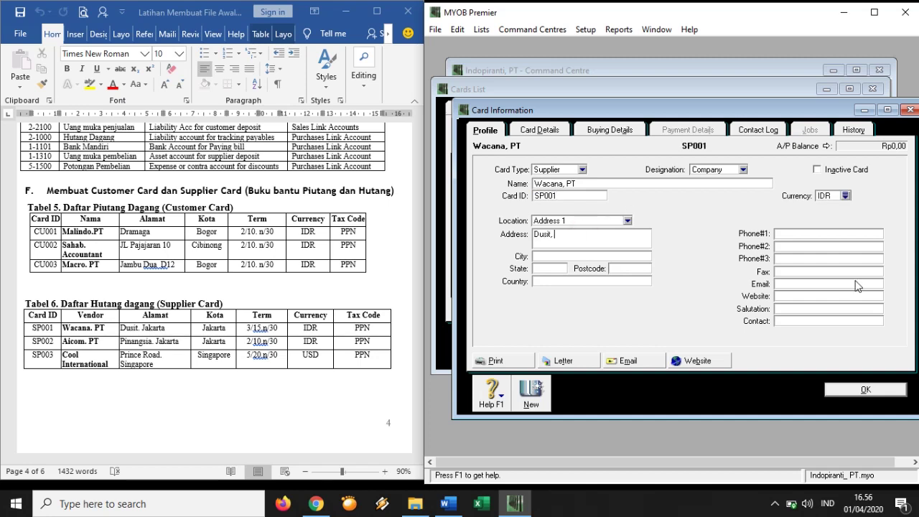
click(606, 253)
- Set Wacana's buying terms to In a Given # of Days with 15 discount days, 30 balance due days and 3% early payment discount, and save the card
click(595, 134)
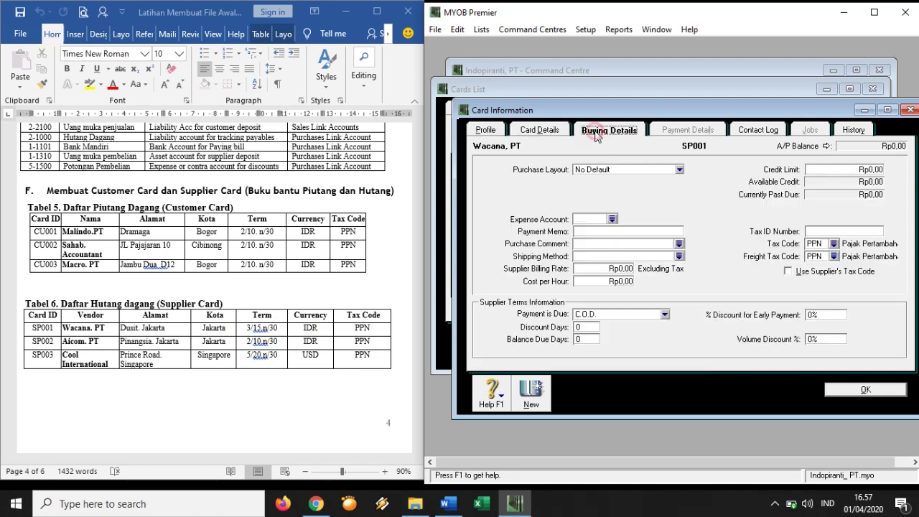
click(664, 316)
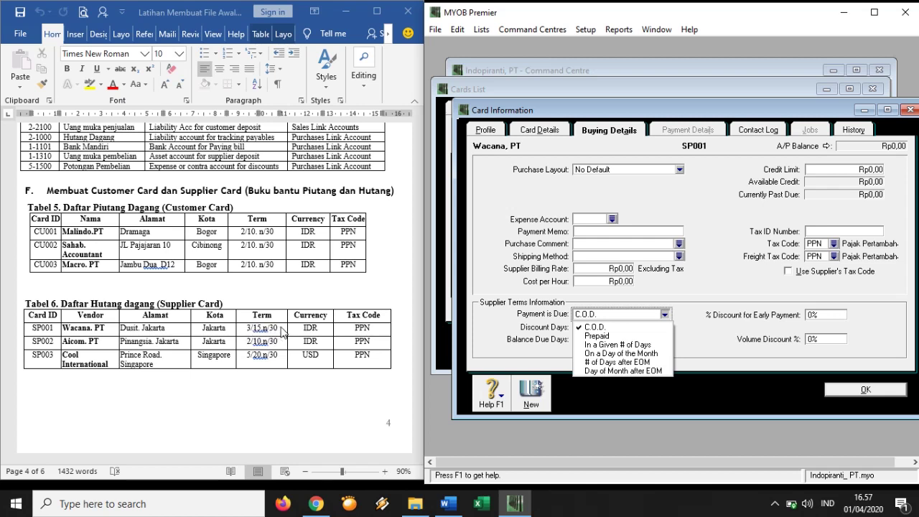
click(603, 345)
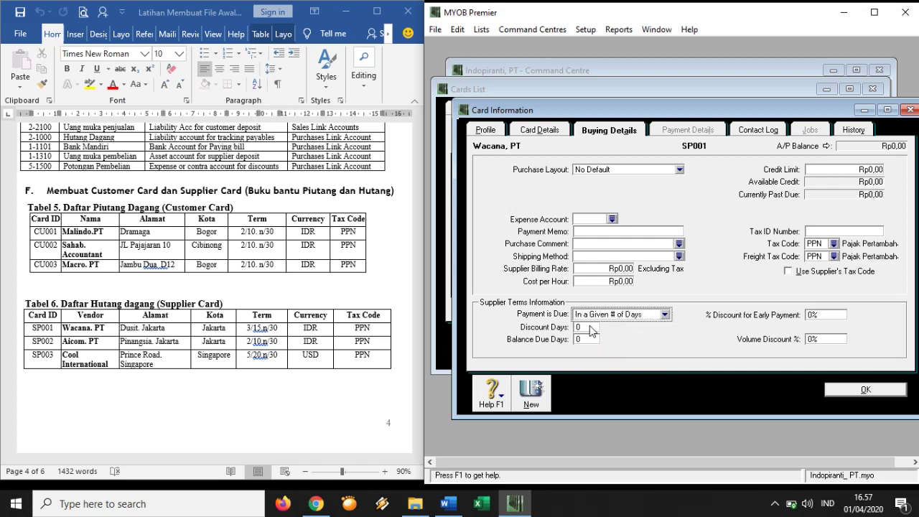
click(589, 327)
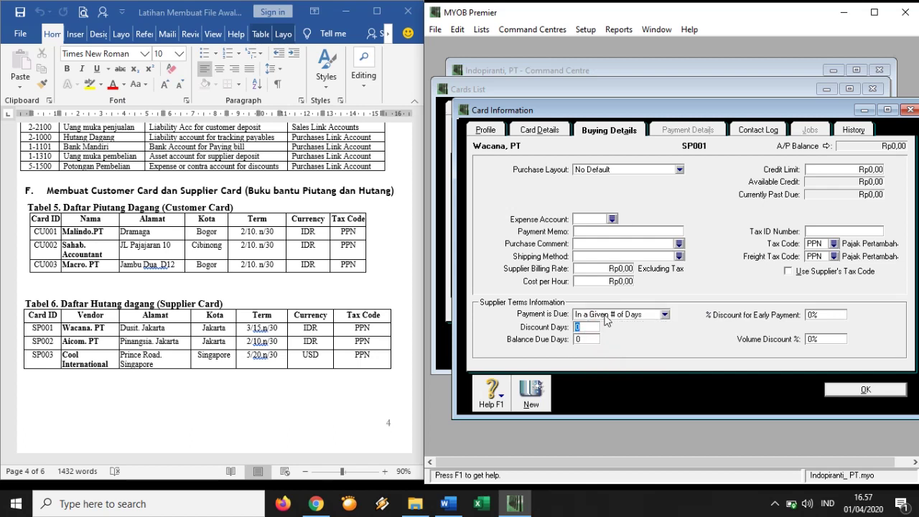
click(587, 339)
click(812, 317)
key(BackSpace)
text(3)
click(485, 129)
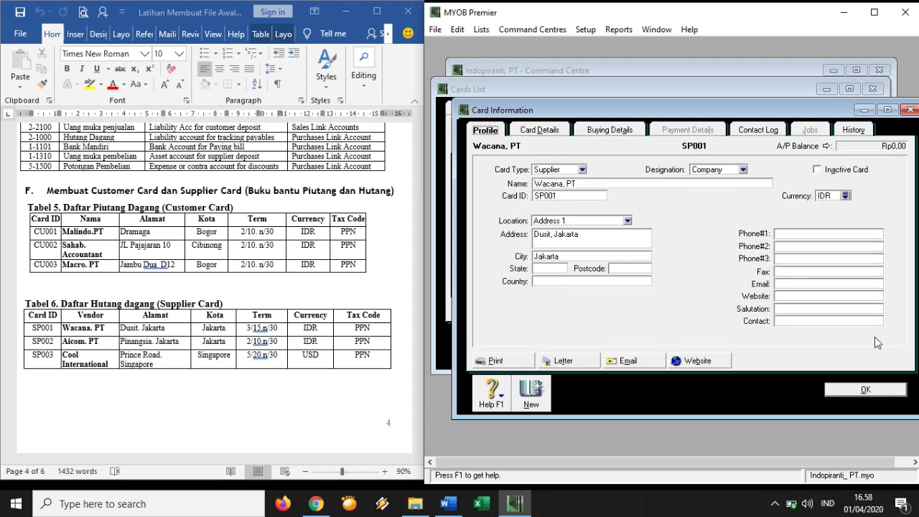
click(868, 389)
- Start a new supplier card for Aicom, PT with its card ID and street address from Table 6 and the city Jakarta
click(549, 342)
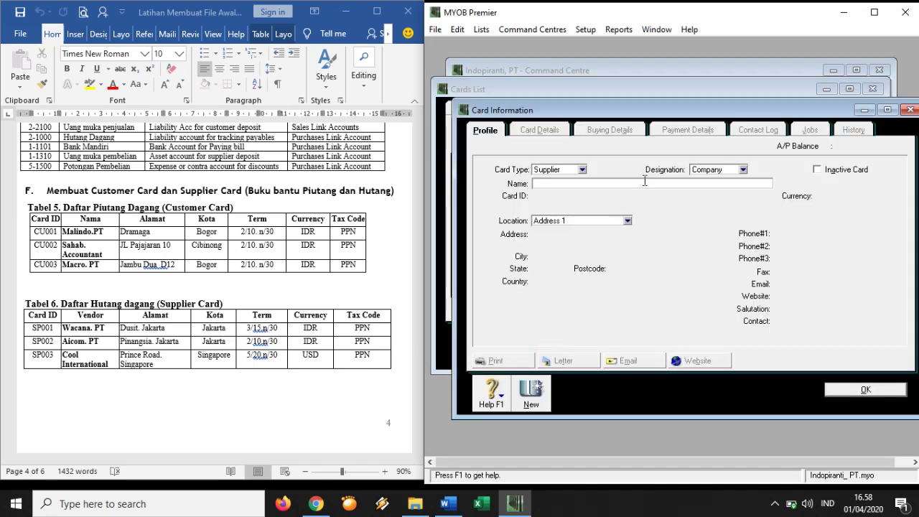
text(Aicom, PT)
click(590, 196)
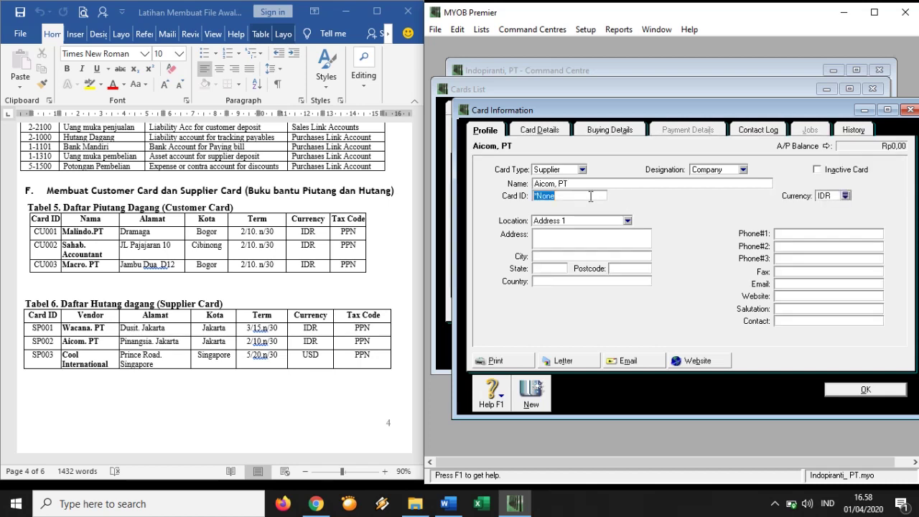
text(SP002)
click(571, 241)
text(Pnan)
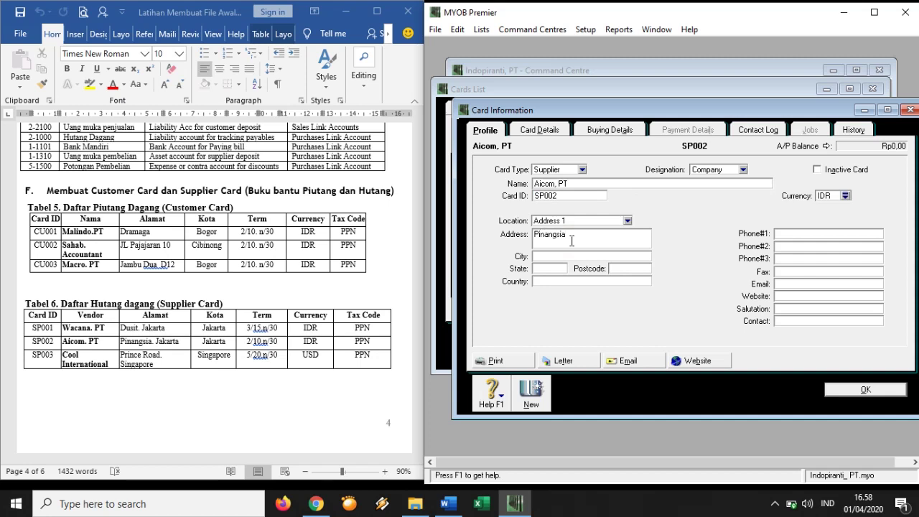
click(557, 258)
text(Jakarta)
- Set Aicom's buying terms to In a Given # of Days with 10 discount days, 30 balance due days and 2% early payment discount, and save the card
click(615, 131)
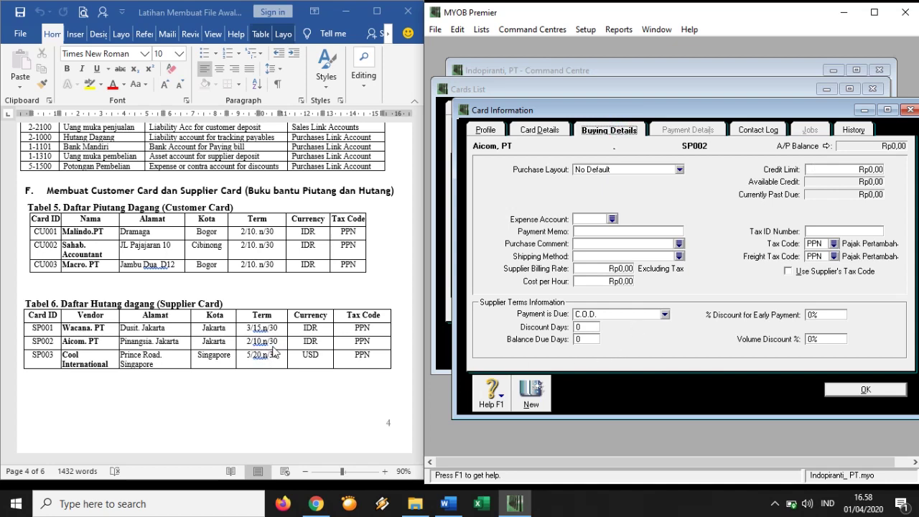
click(665, 313)
click(619, 345)
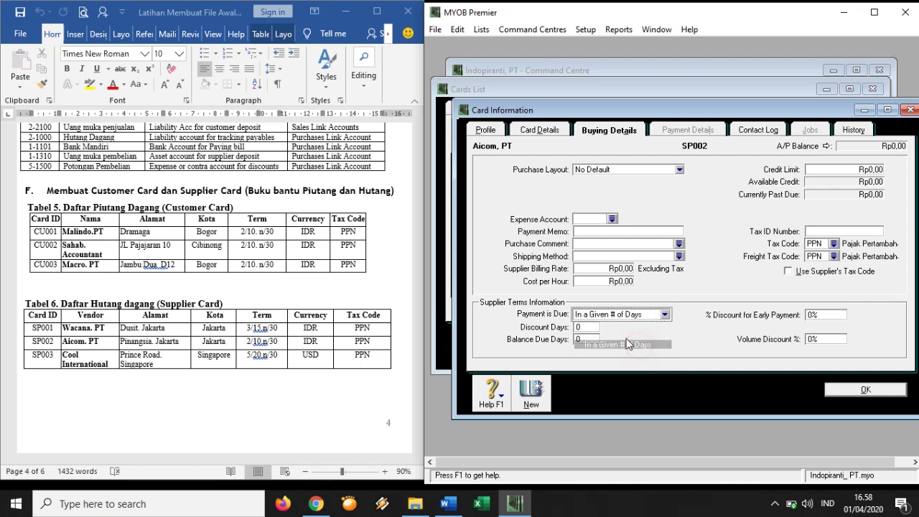
click(586, 328)
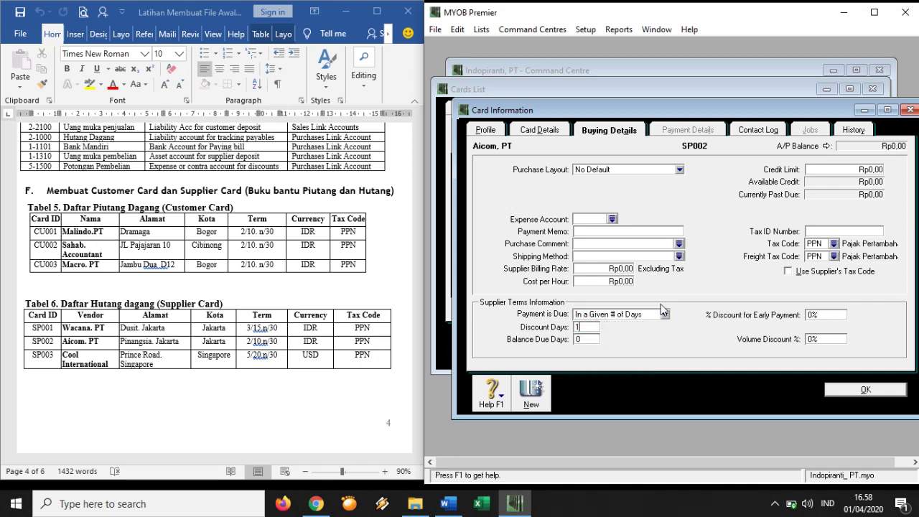
click(584, 338)
text(30)
click(811, 316)
text(2)
click(865, 389)
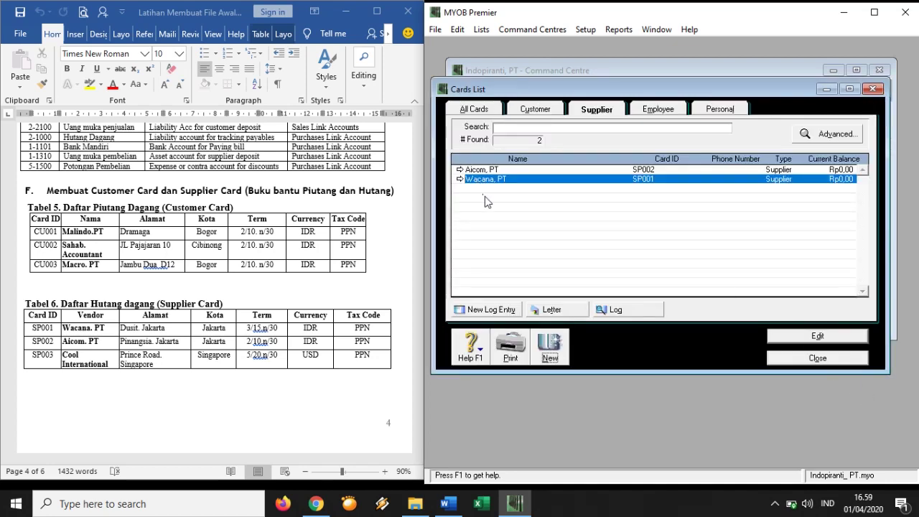
- Start a new supplier card for Cool International with its card ID and street address from Table 6 and the city Singapore
click(559, 353)
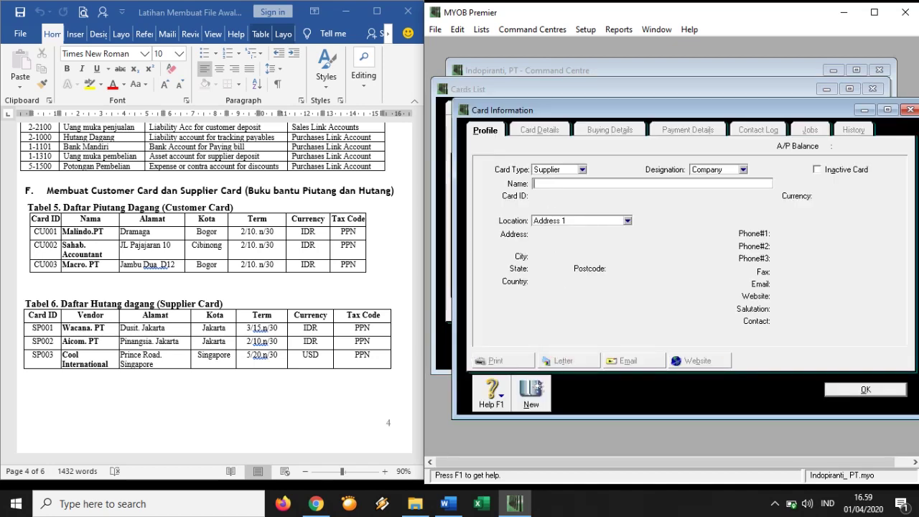
text(Cool International)
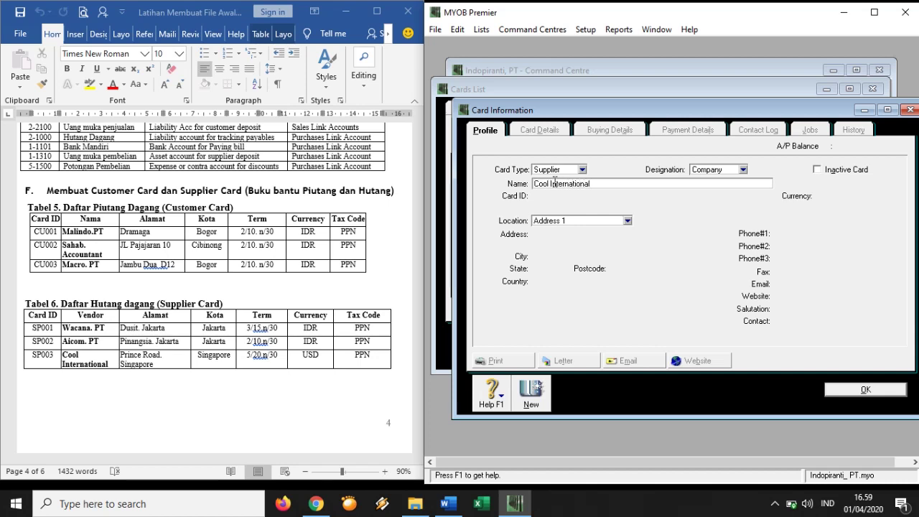
key(Tab)
text(SP003)
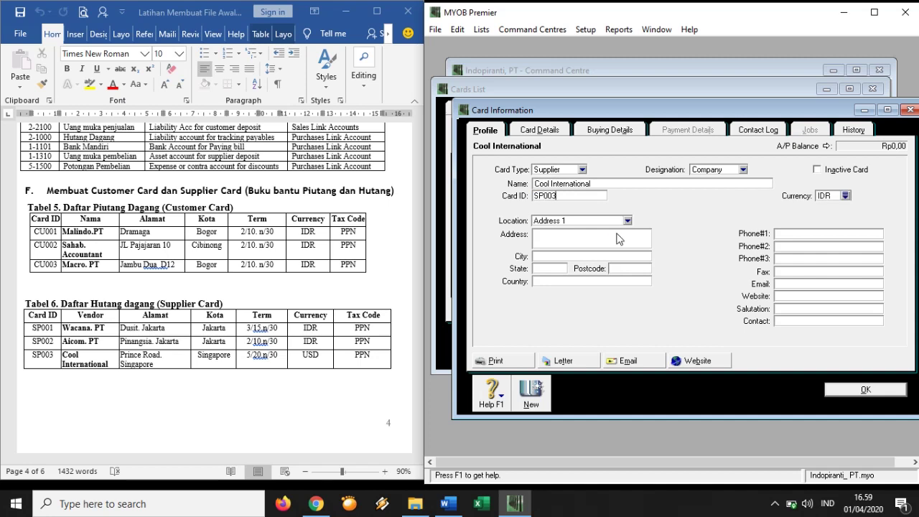
key(Tab)
text(Prince Road Singapo)
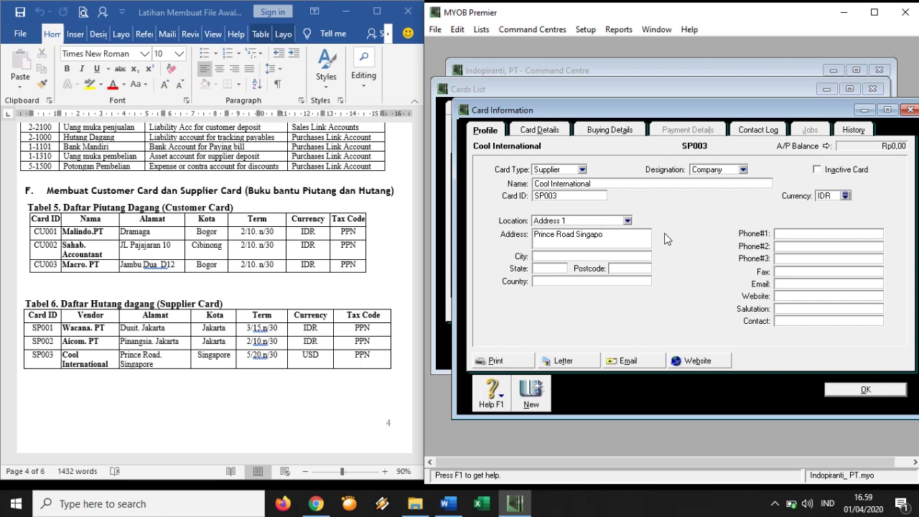
text(re)
click(591, 256)
text(Singapo)
- Choose USD (US Dollar) as the currency of Cool International's card
click(844, 196)
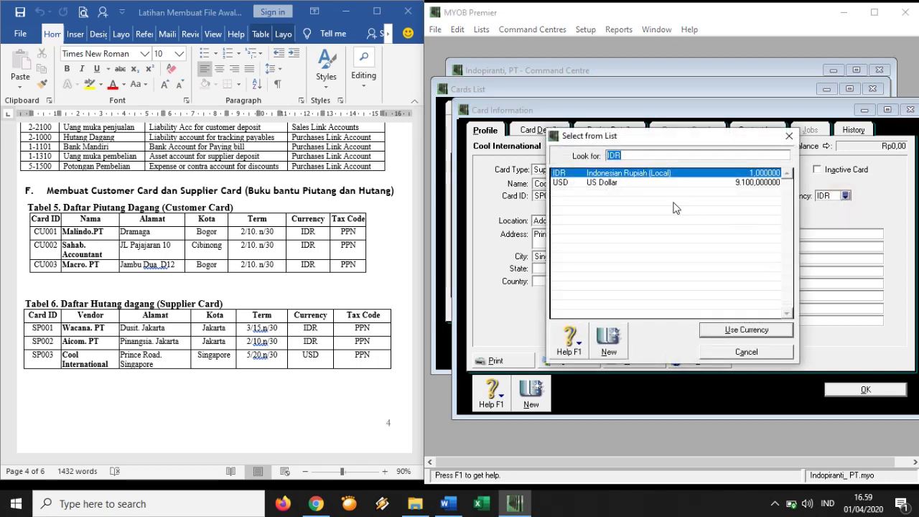
click(608, 184)
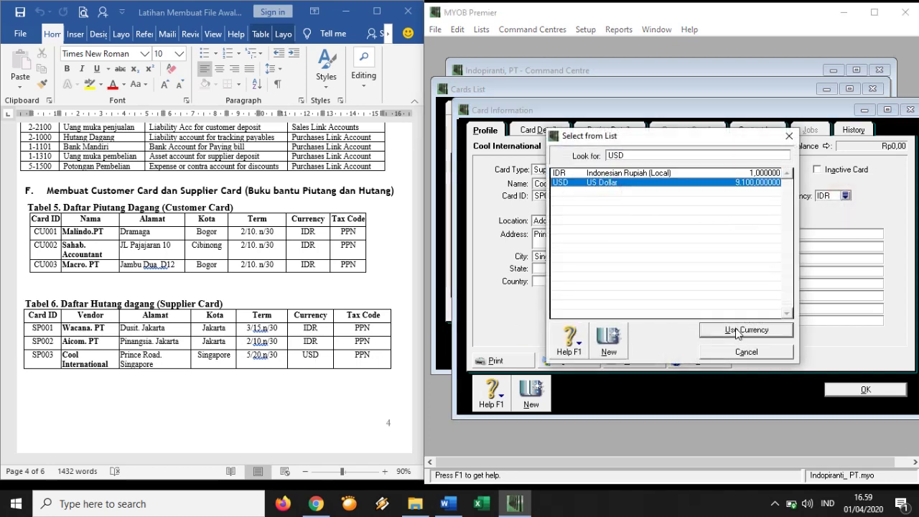
click(735, 330)
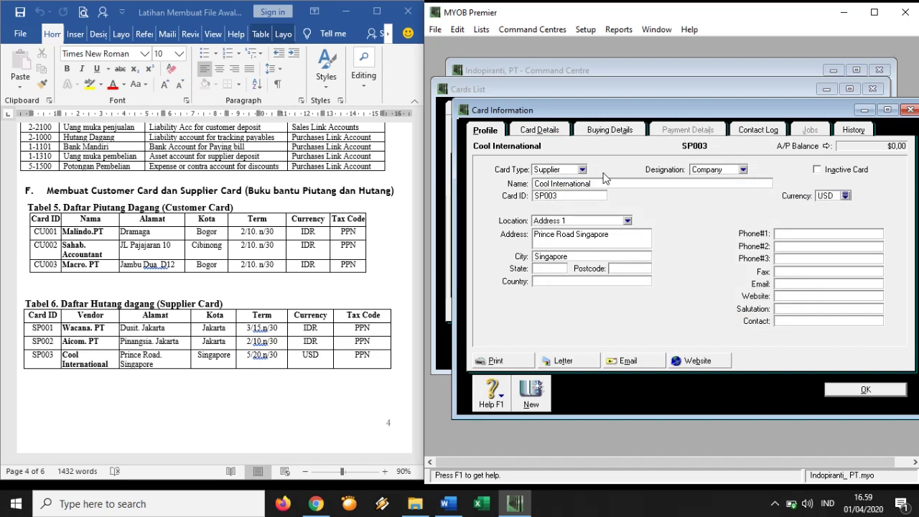
- Set Cool International's terms to In a Given # of Days with 20 discount days, 30 balance due days and 5% early payment discount, and save the card
click(622, 136)
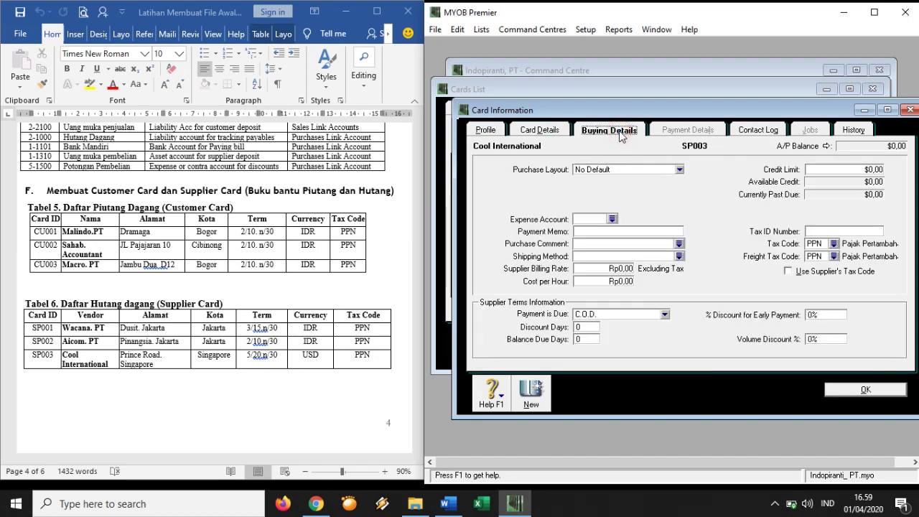
click(665, 314)
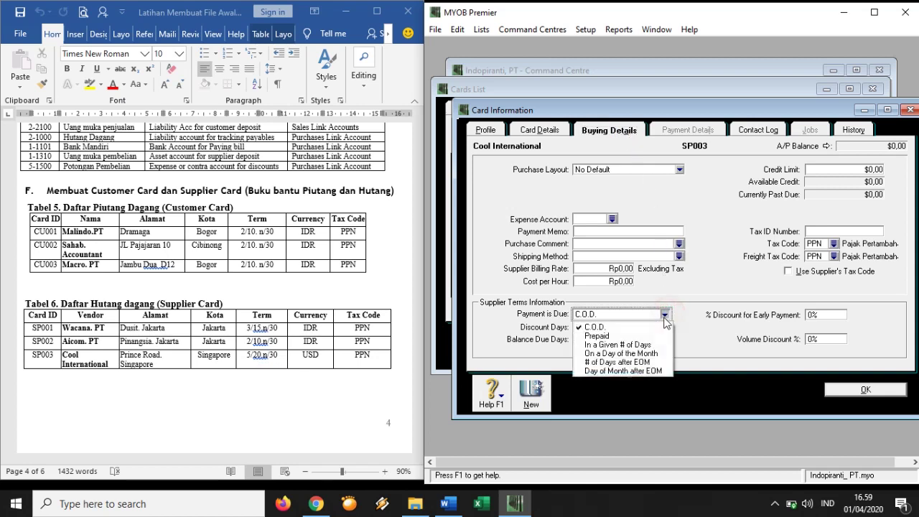
click(623, 342)
click(587, 327)
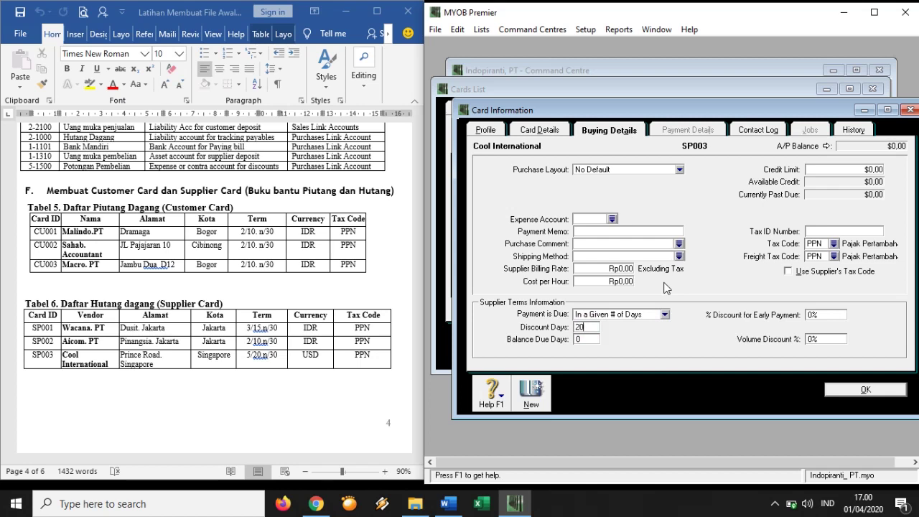
click(587, 339)
text(30)
click(810, 315)
text(5)
click(854, 391)
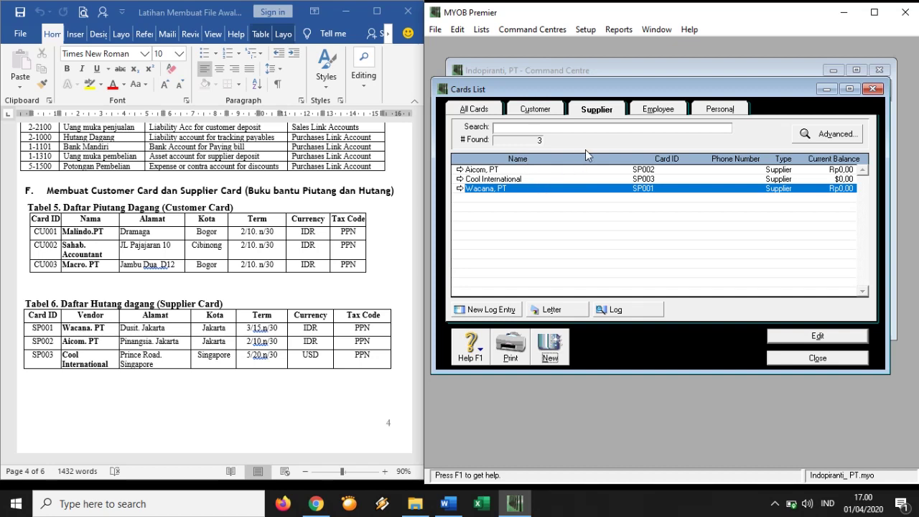
- Close the Cards List and find the customer and supplier balance tables in section H of the Word document
click(836, 363)
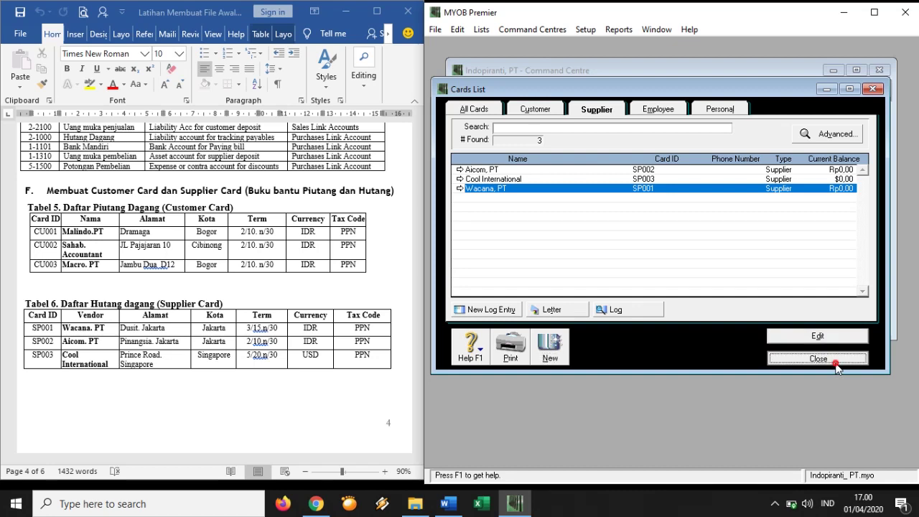
scroll(310, 347, down, 8)
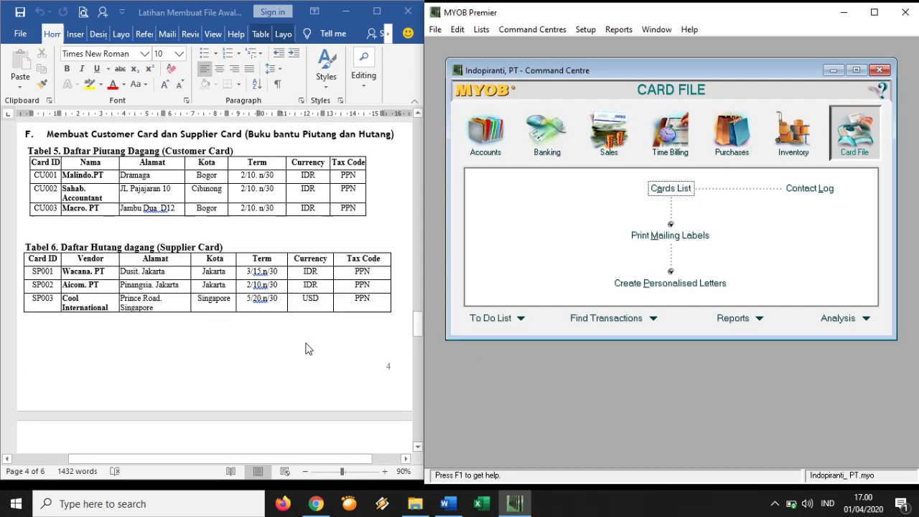
scroll(307, 347, down, 3)
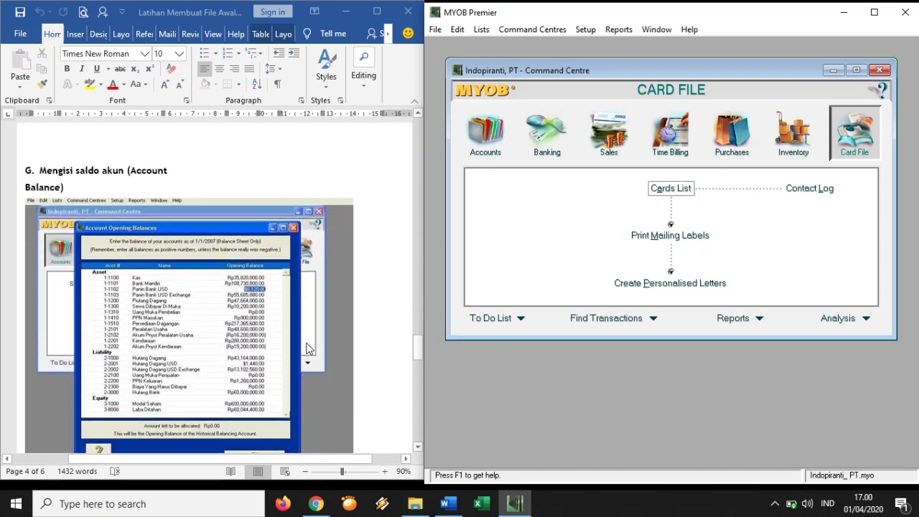
scroll(307, 344, down, 7)
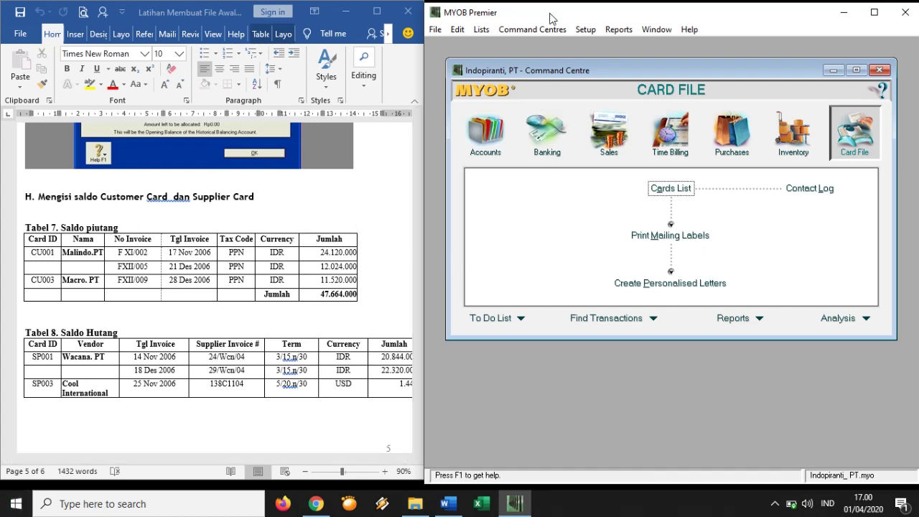
- Open the opening Customer Balances in MYOB and show the customer detail of Macro, PT
click(586, 30)
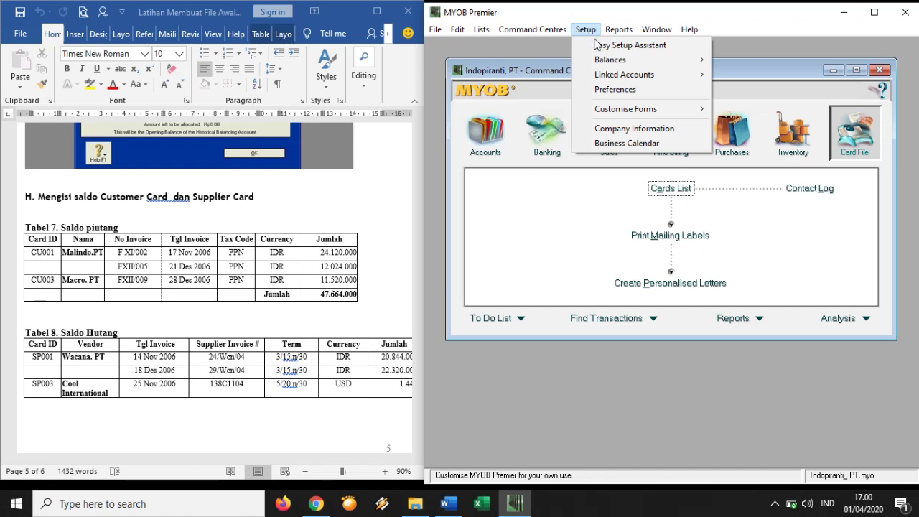
mouse_move(620, 60)
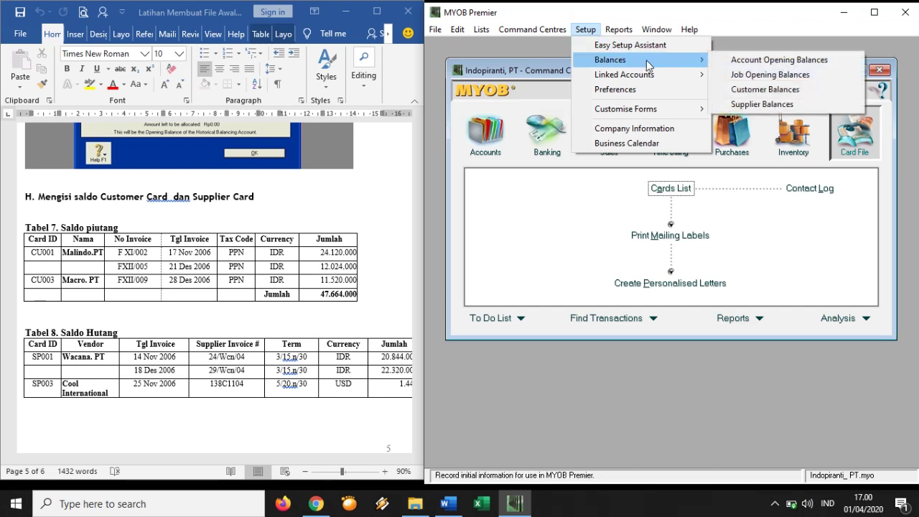
click(741, 92)
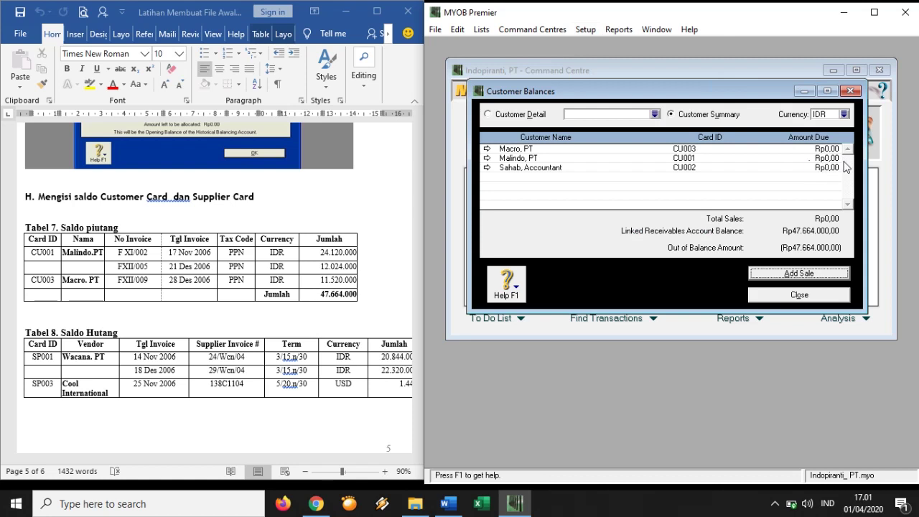
double_click(821, 150)
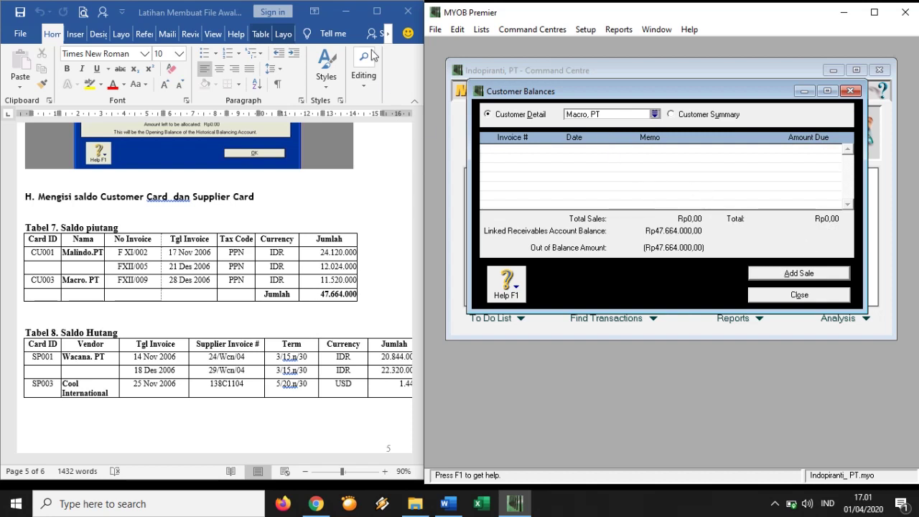
- Highlight Macro, PT's invoice row in Table 7 (Saldo piutang) of the Word document
mouse_move(476, 5)
click(36, 282)
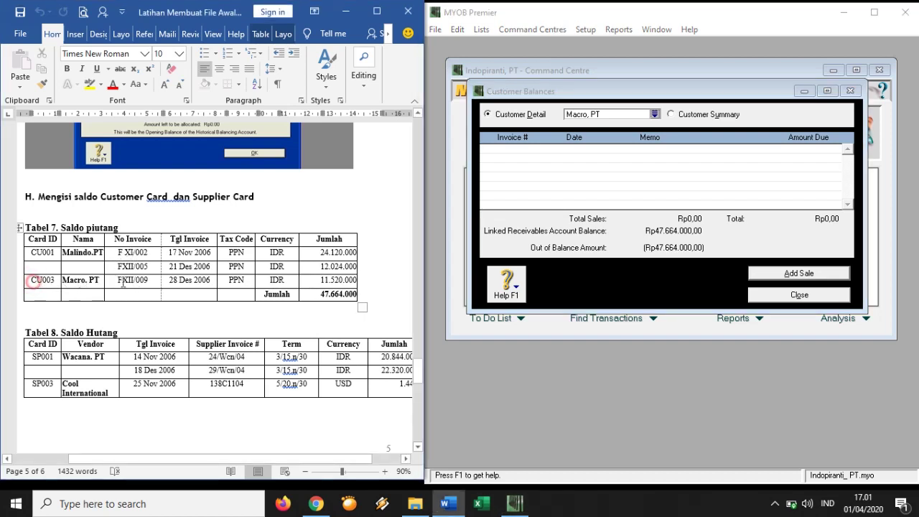
drag(123, 282, 352, 281)
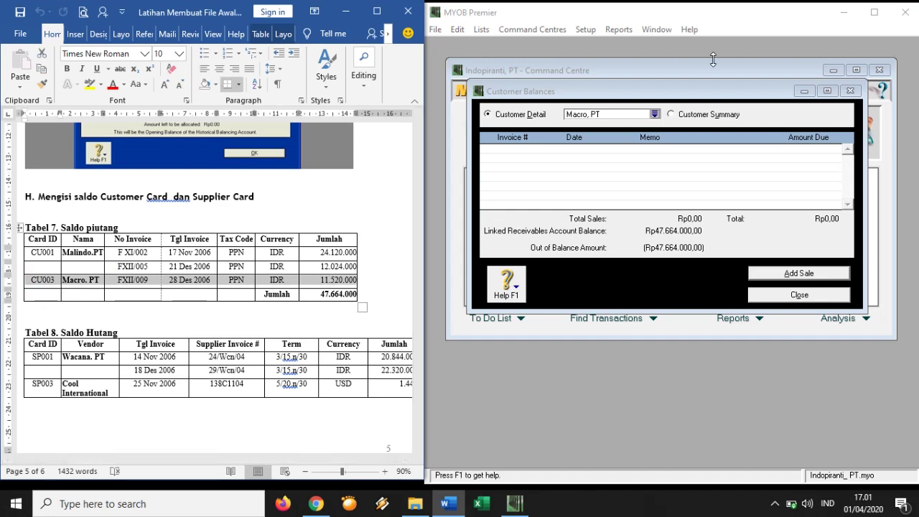
- Add a historical sale for Macro, PT with invoice number FX11/009
click(774, 273)
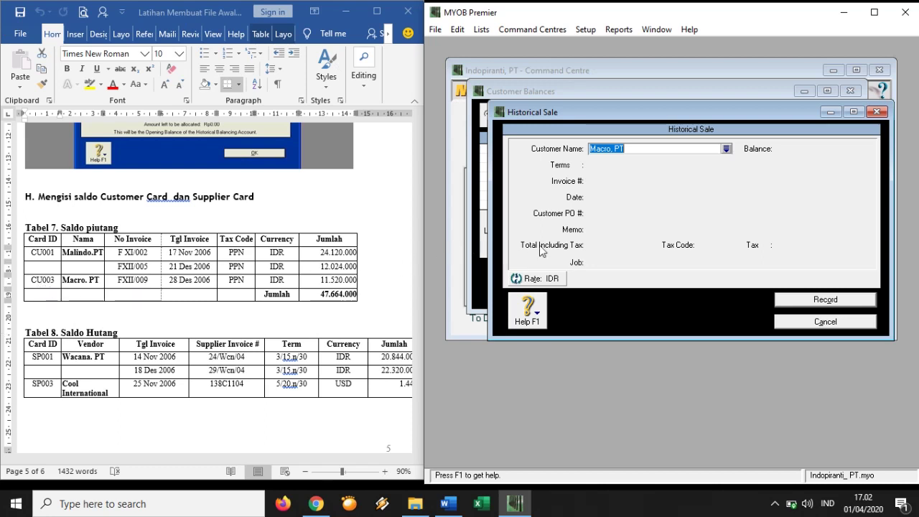
click(649, 149)
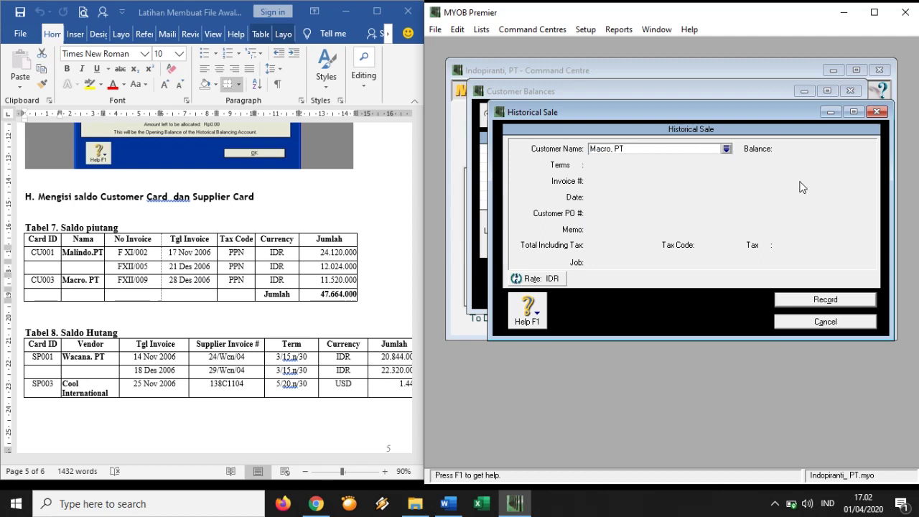
key(Tab)
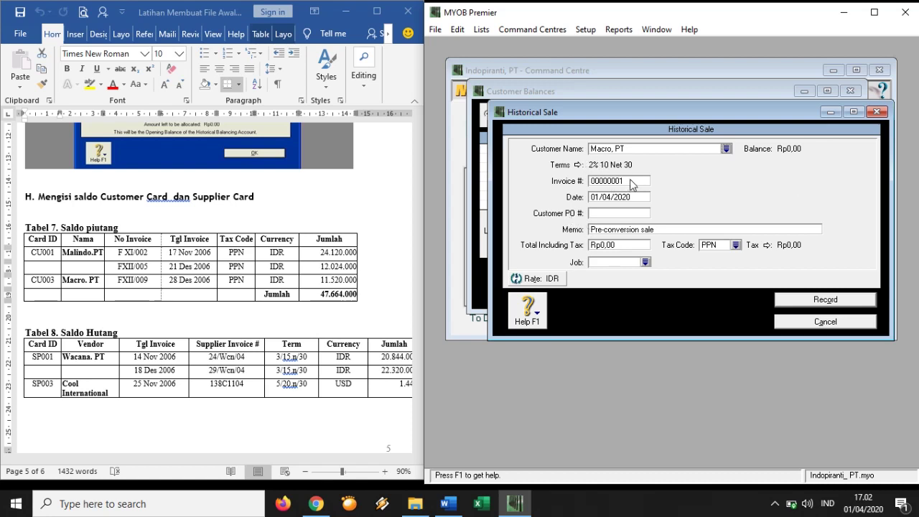
click(631, 180)
text(FX11/009)
- Set the date of Macro, PT's historical sale to 28/12/2006
click(599, 196)
drag(599, 197, 580, 199)
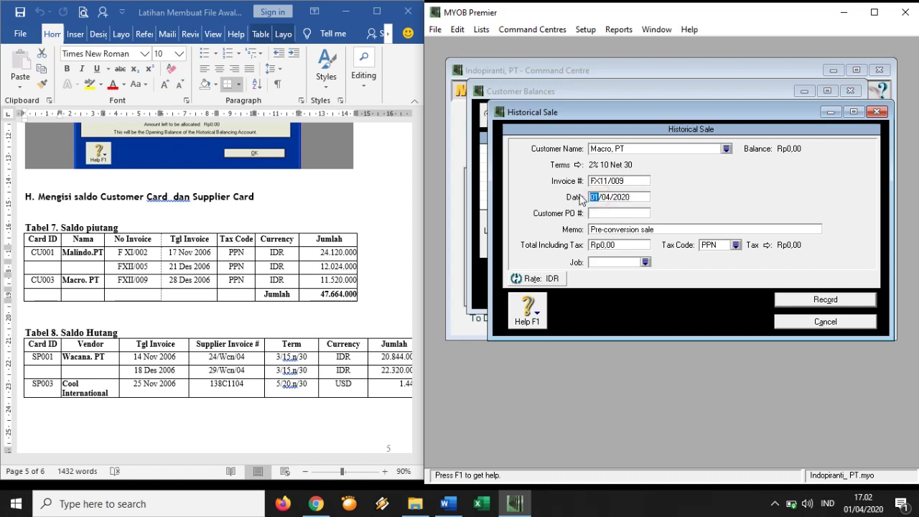
text(28)
key(Tab)
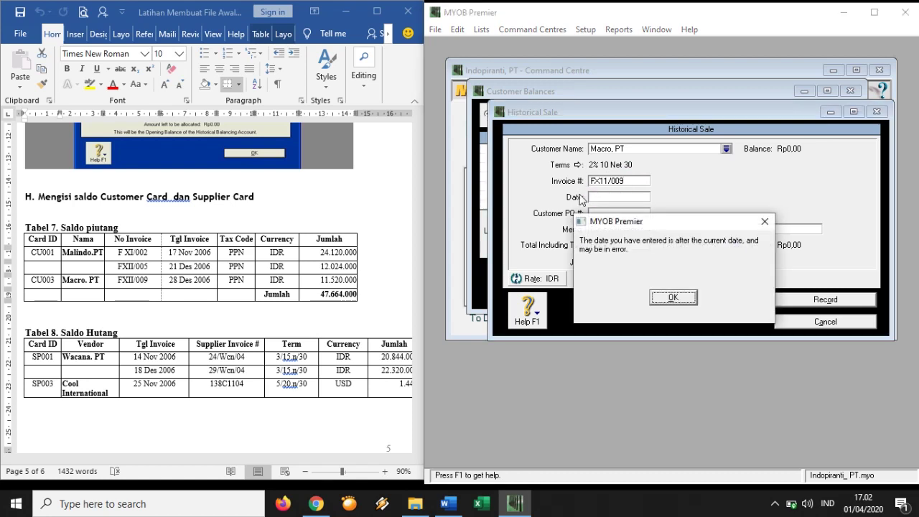
click(679, 297)
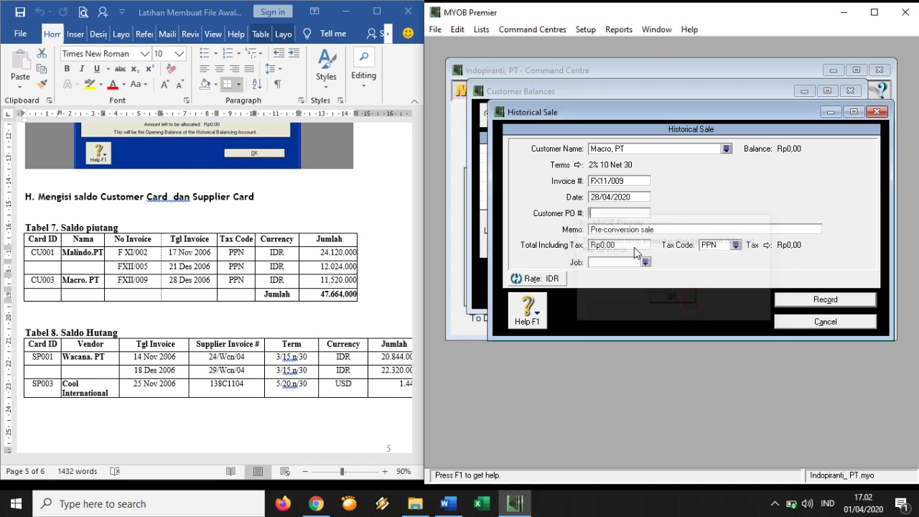
click(609, 198)
click(611, 196)
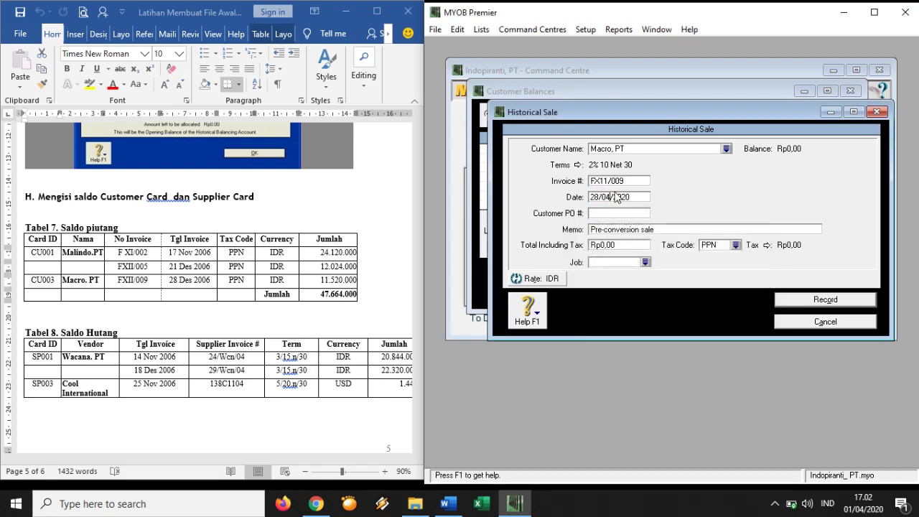
key(BackSpace)
key(BackSpace)
text(12)
- Enter the memo "Saldo awal piutang" and a tax-inclusive total of Rp11.520.000 for Macro, PT's sale, and record it
click(630, 229)
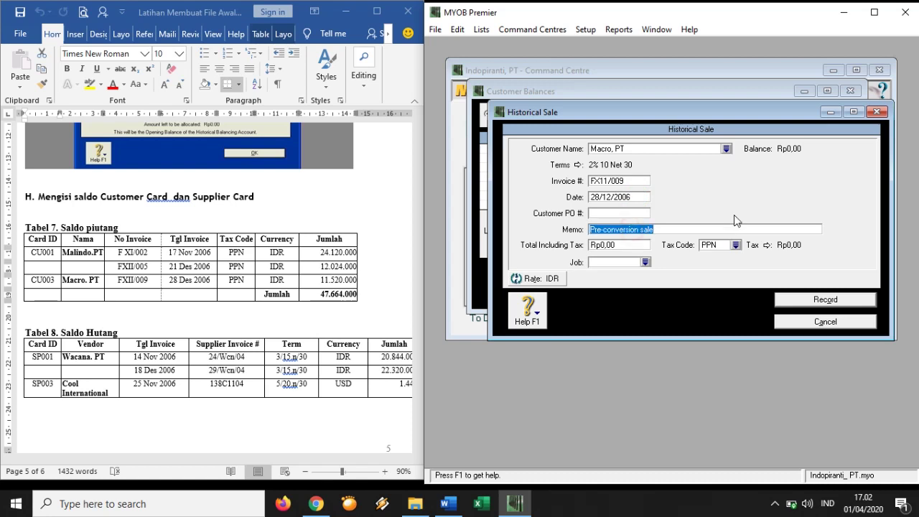
text(Saldo a)
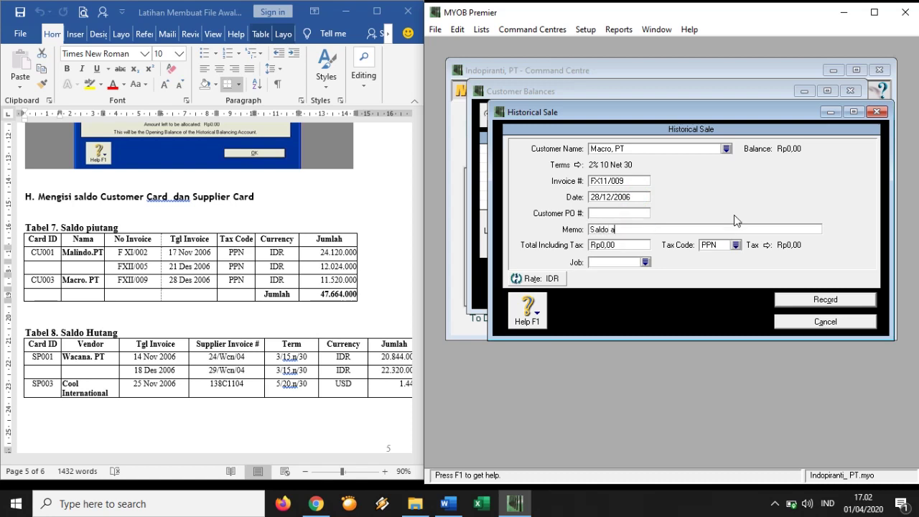
text(wal piutang)
click(642, 245)
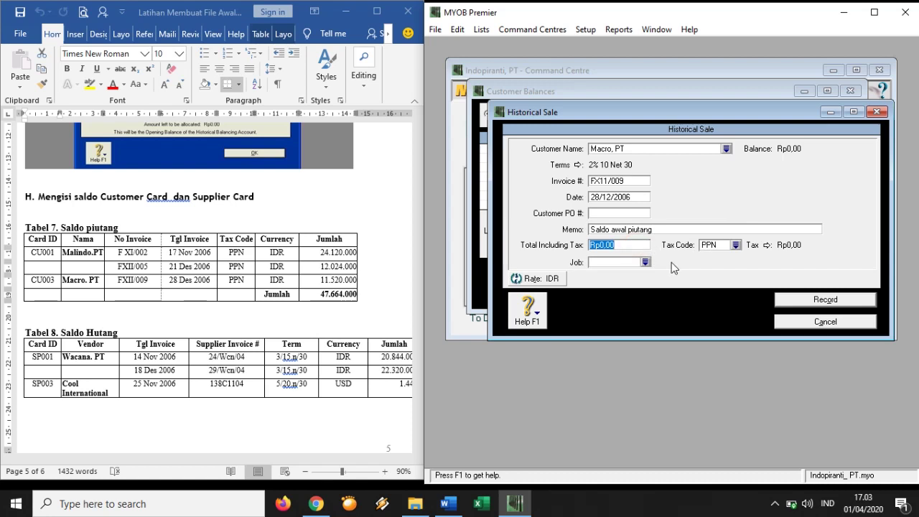
text(21)
key(BackSpace)
key(BackSpace)
text(11.520.000)
key(Tab)
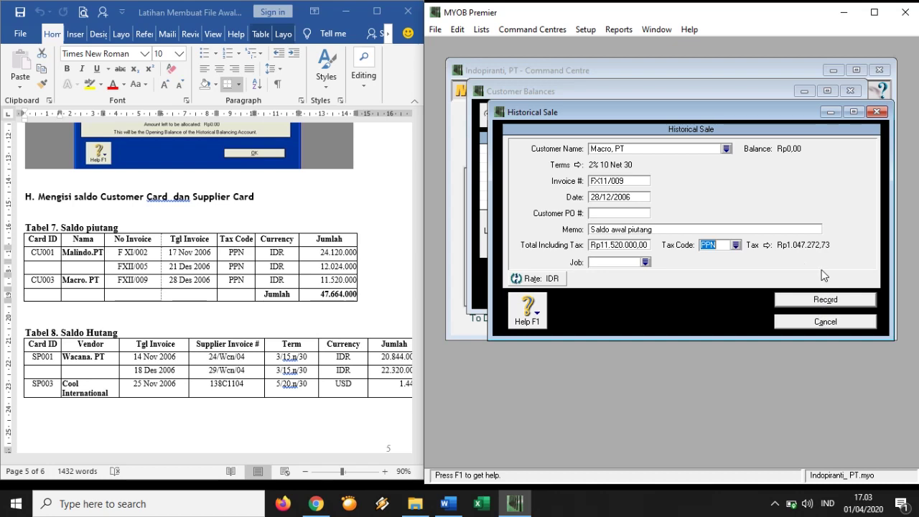
click(852, 301)
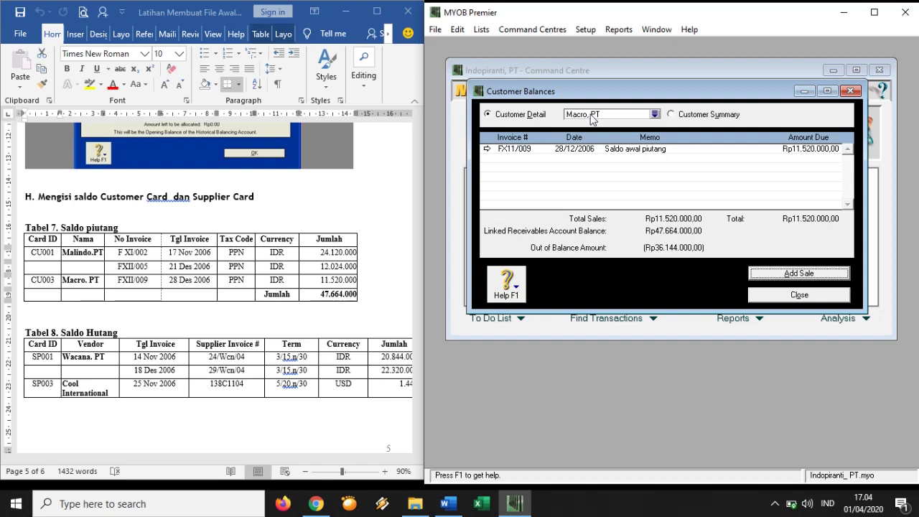
- Switch the customer detail in Customer Balances to Malindo, PT
click(655, 115)
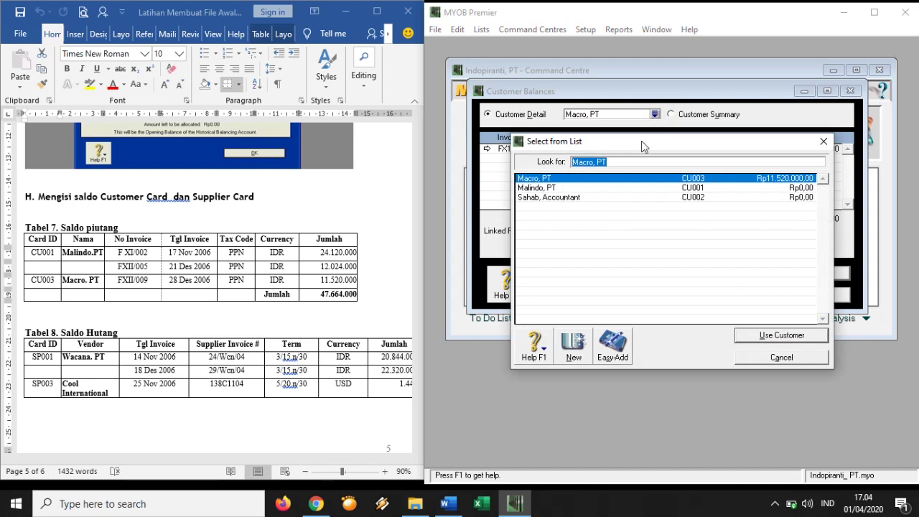
click(553, 188)
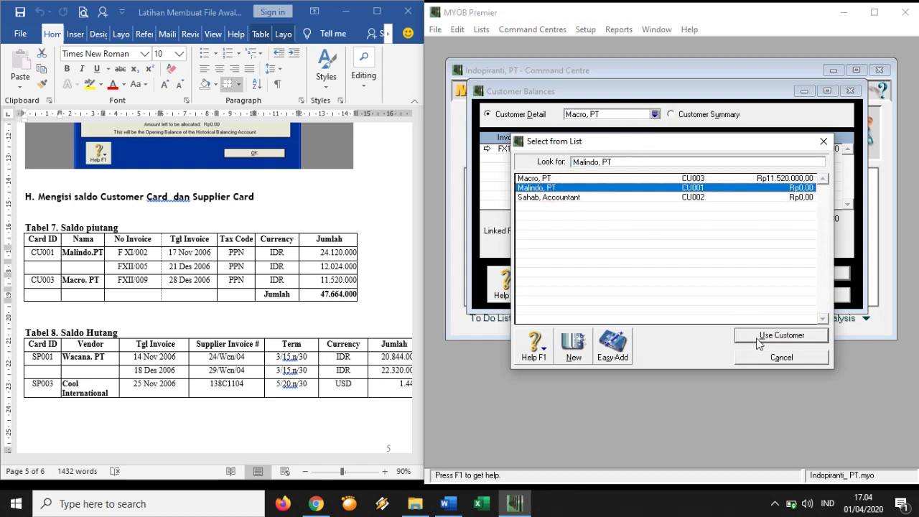
click(781, 335)
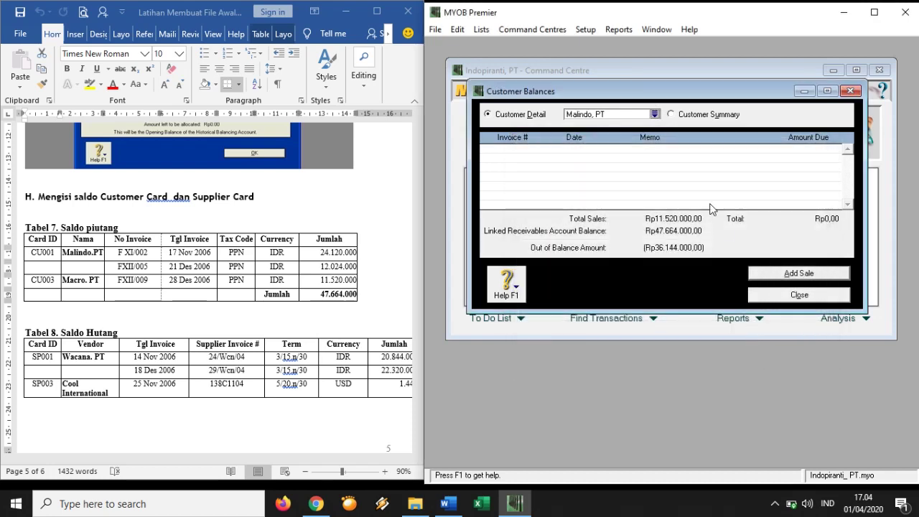
- Add a historical sale for Malindo, PT with invoice number FXI/002 dated 17/11/2006
click(814, 273)
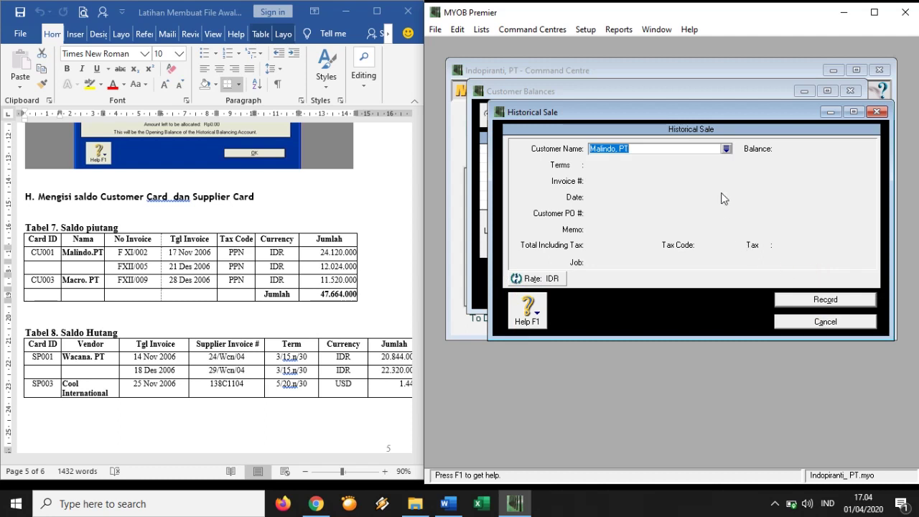
click(663, 150)
key(Tab)
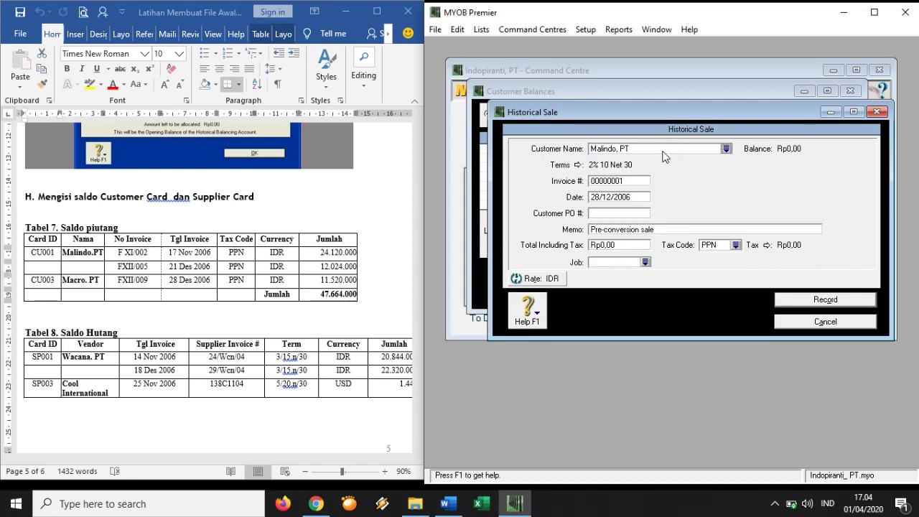
click(639, 183)
text(F)
text(XI/002)
click(595, 196)
text(17)
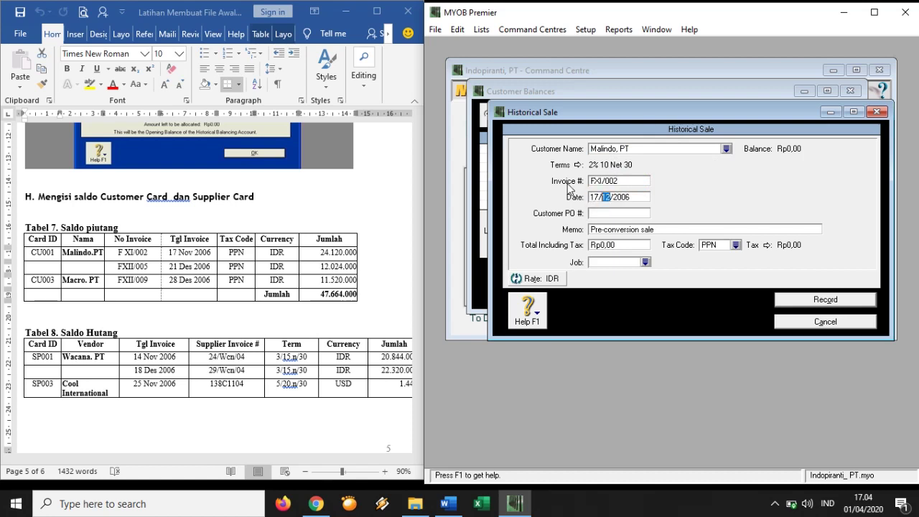
key(BackSpace)
text(1)
- Give invoice FXI/002 the memo "Saldo awal piutang" and a tax-inclusive total of Rp24.120.000, and record the sale
click(638, 230)
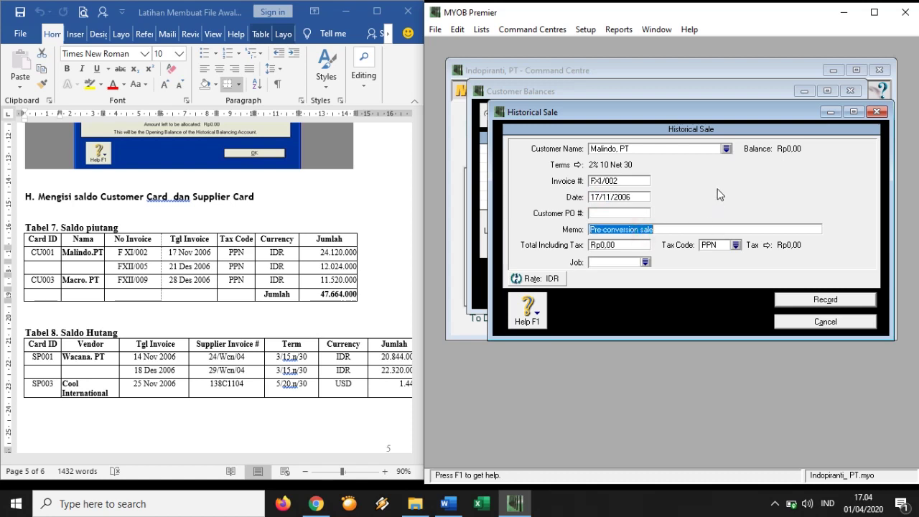
text(Saldo awal)
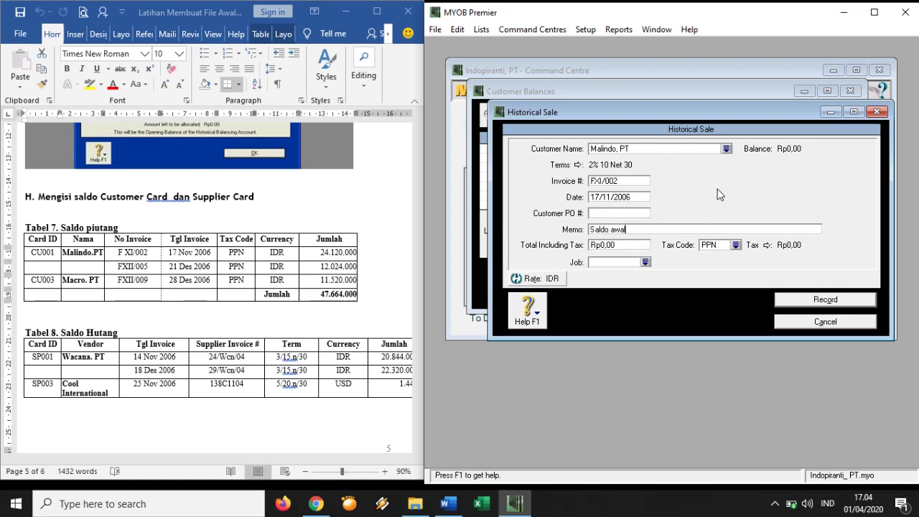
text( piutang)
click(644, 247)
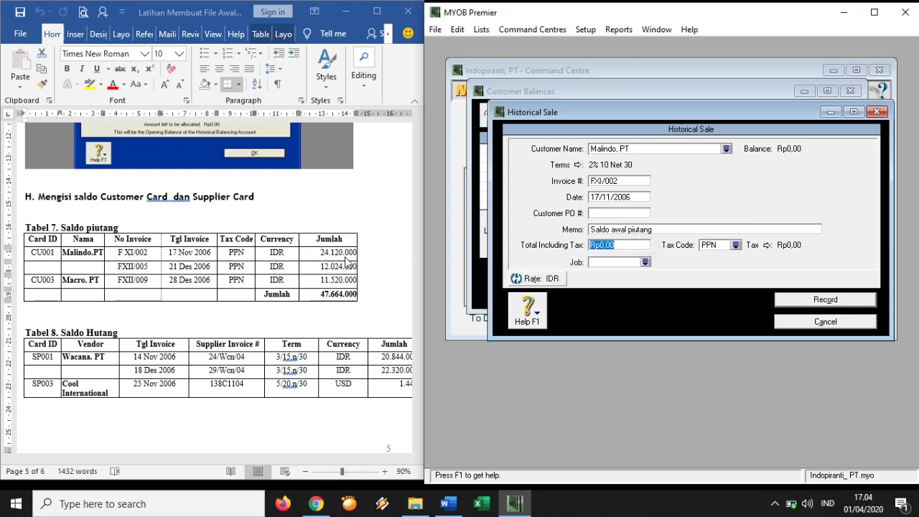
text(24.120.00)
key(Tab)
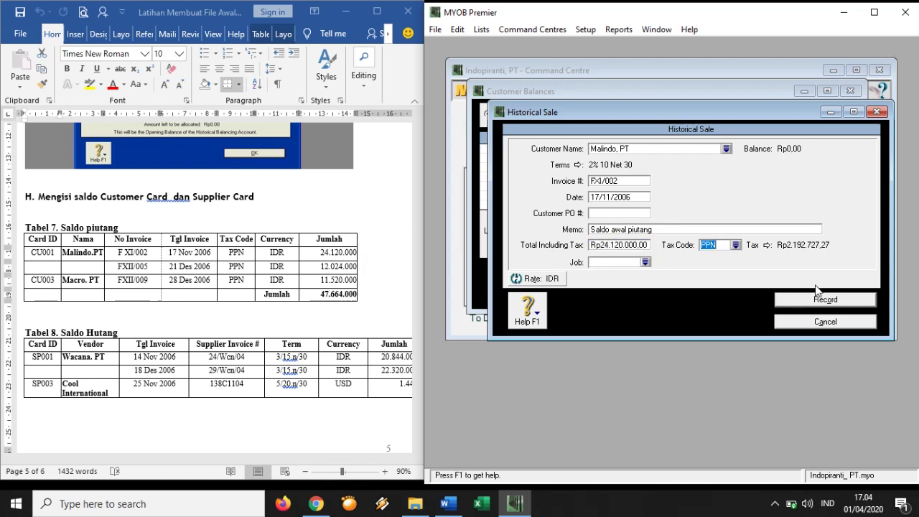
click(830, 308)
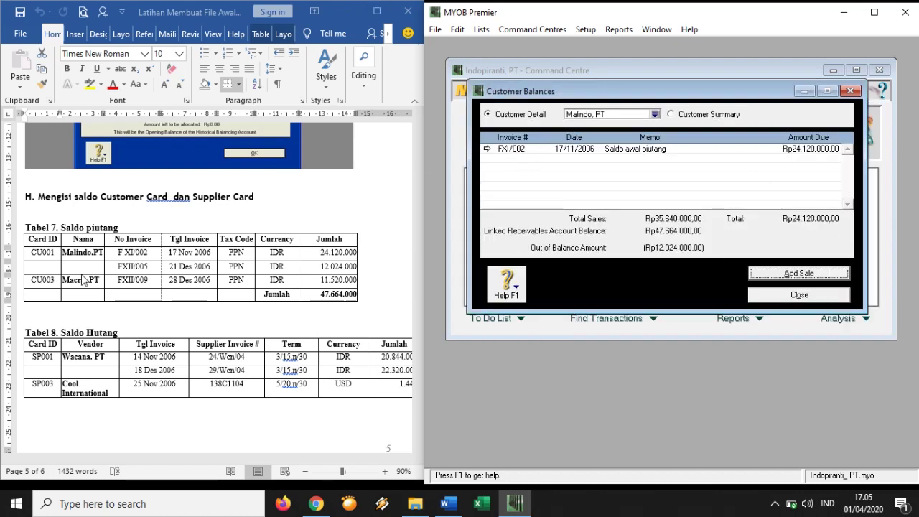
click(783, 272)
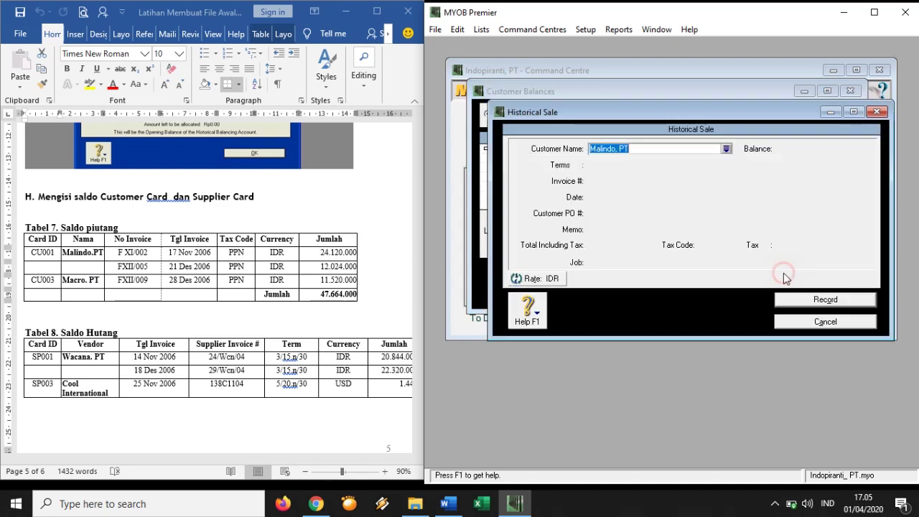
key(Tab)
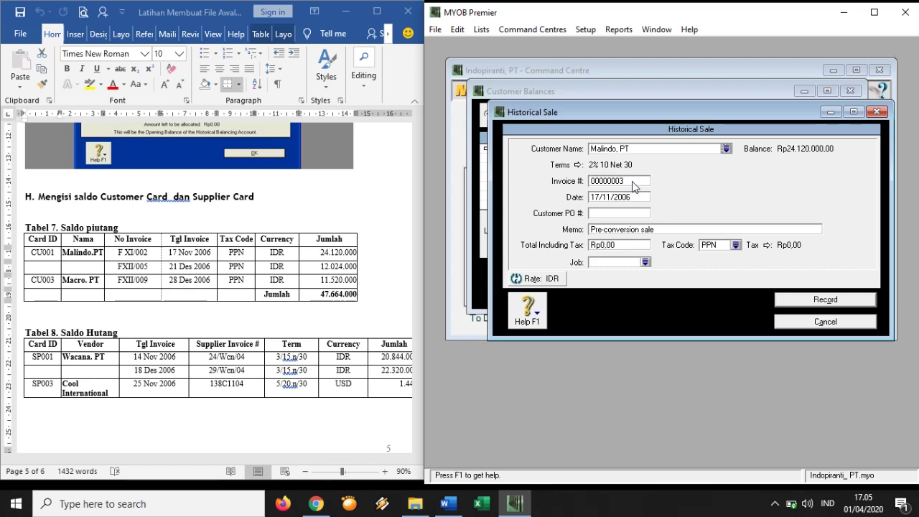
click(631, 181)
click(836, 322)
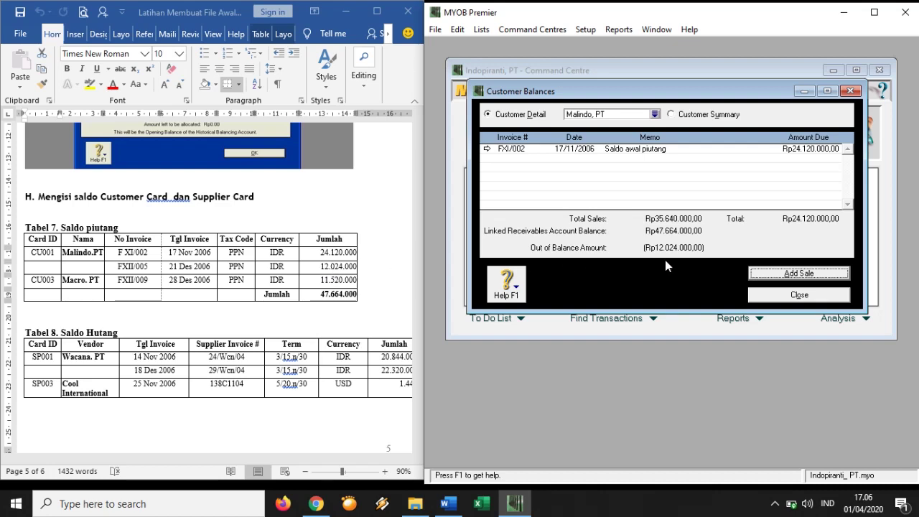
- Add a second historical sale for Malindo, PT with invoice number FXII/005 dated 21/12/2006
click(760, 274)
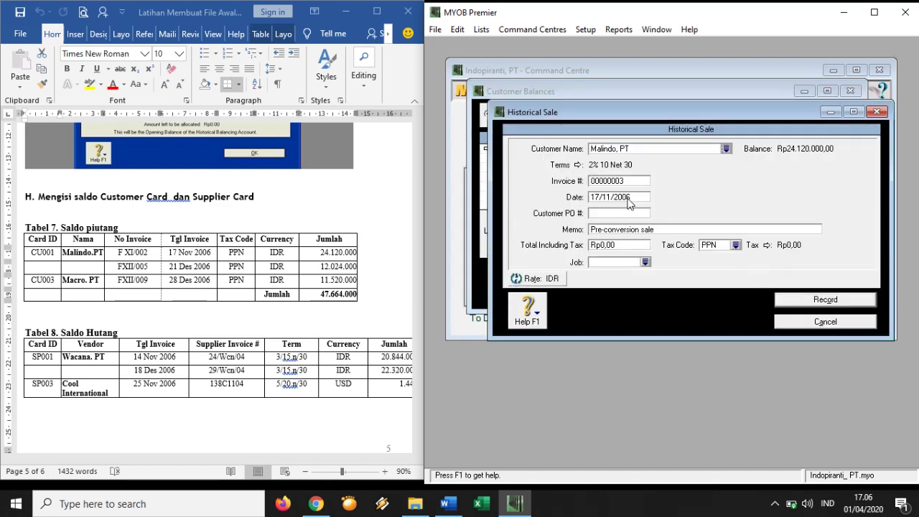
click(625, 182)
text(F)
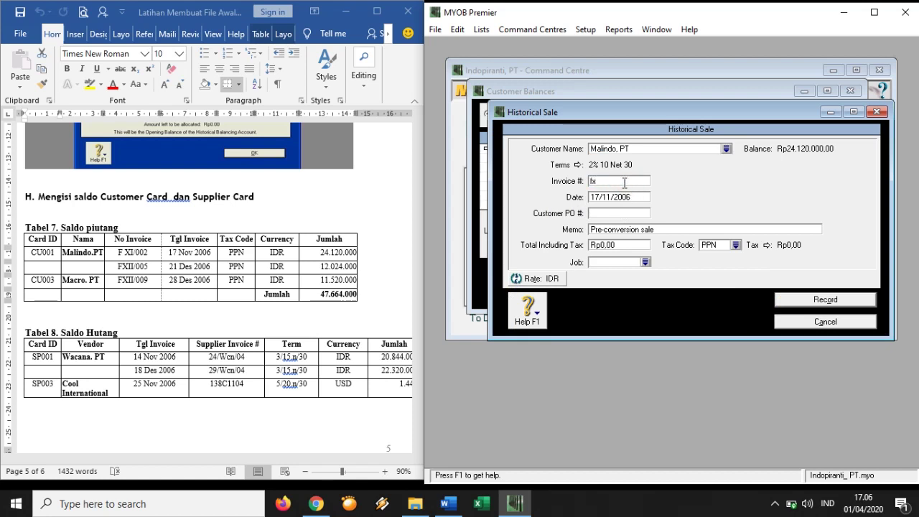
key(BackSpace)
key(Tab)
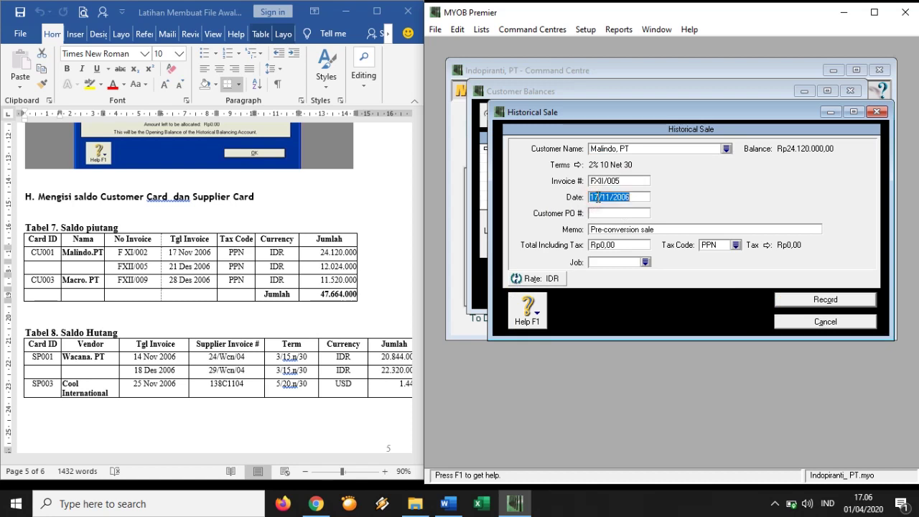
text(21)
click(609, 196)
key(BackSpace)
text(2)
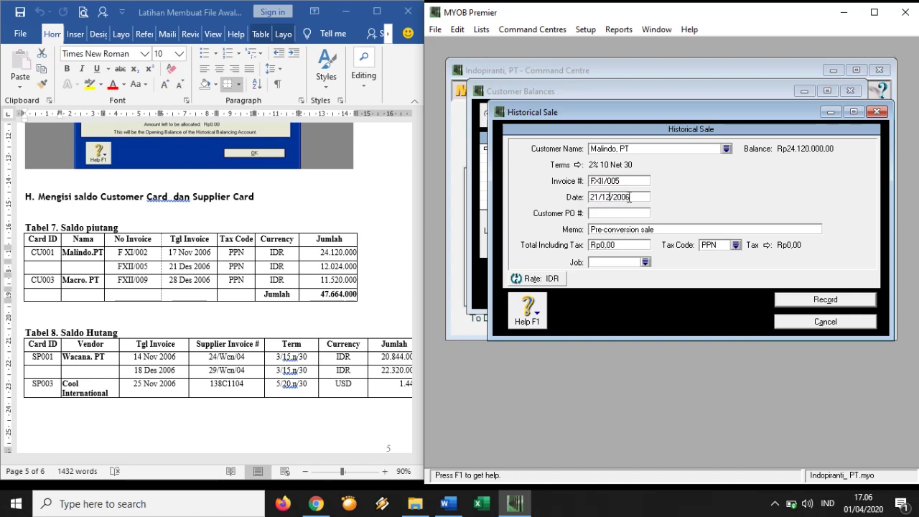
- Give invoice FXII/005 the memo "Saldo awal piutang" and a tax-inclusive total of Rp12.024.000, and record the sale
triple_click(630, 229)
text(Sa)
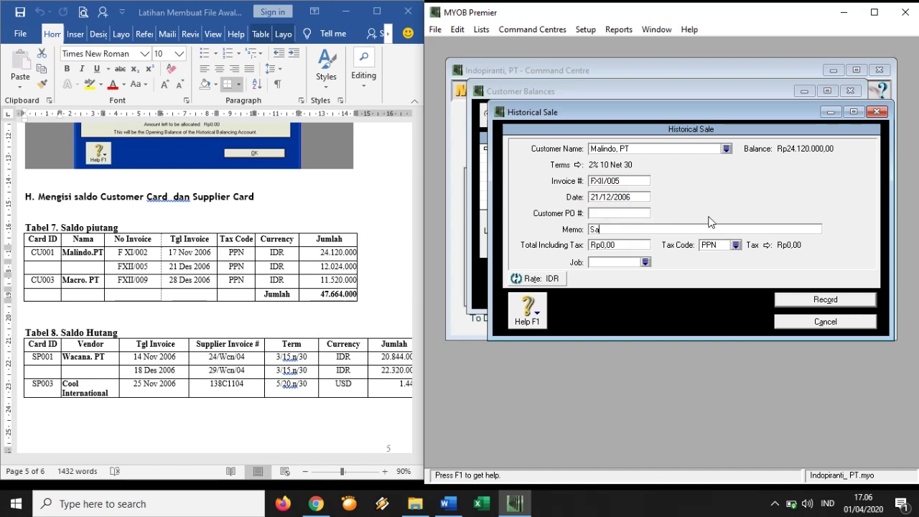
text(ldo awal piutang)
click(641, 248)
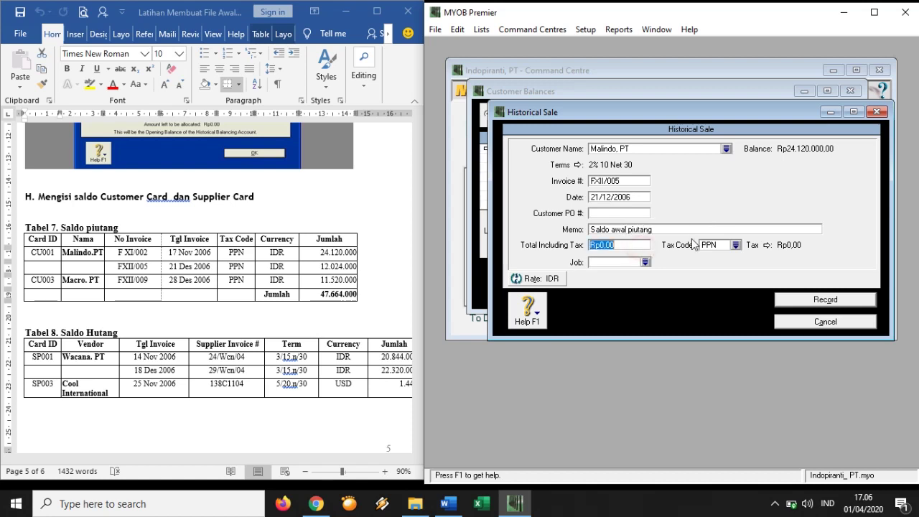
text(12.0)
text(24.000)
key(Tab)
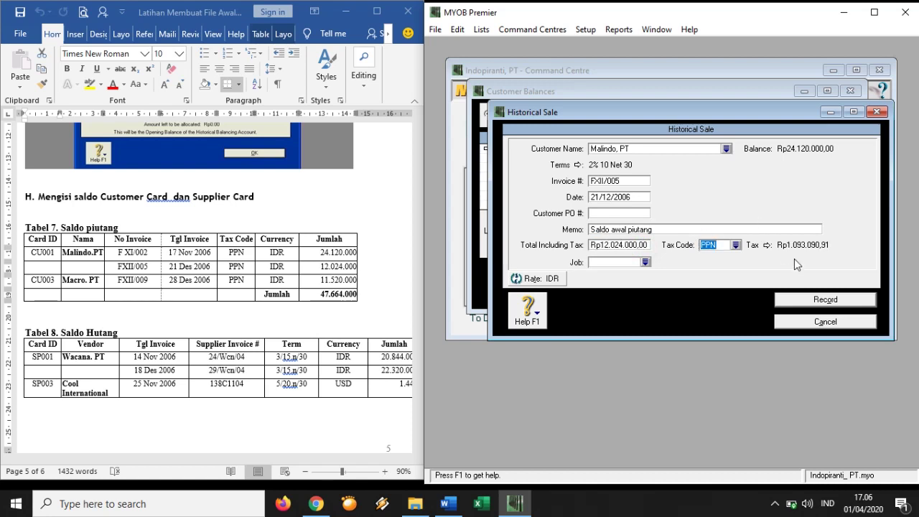
click(813, 301)
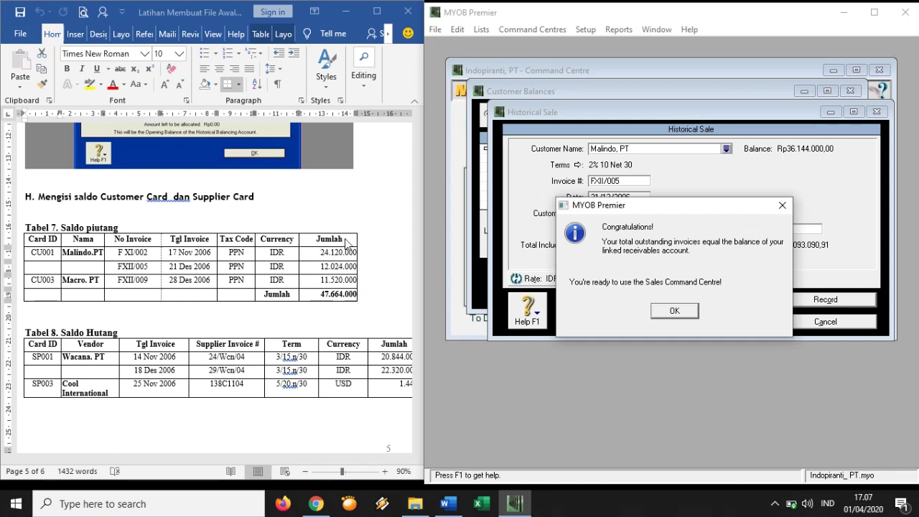
click(675, 311)
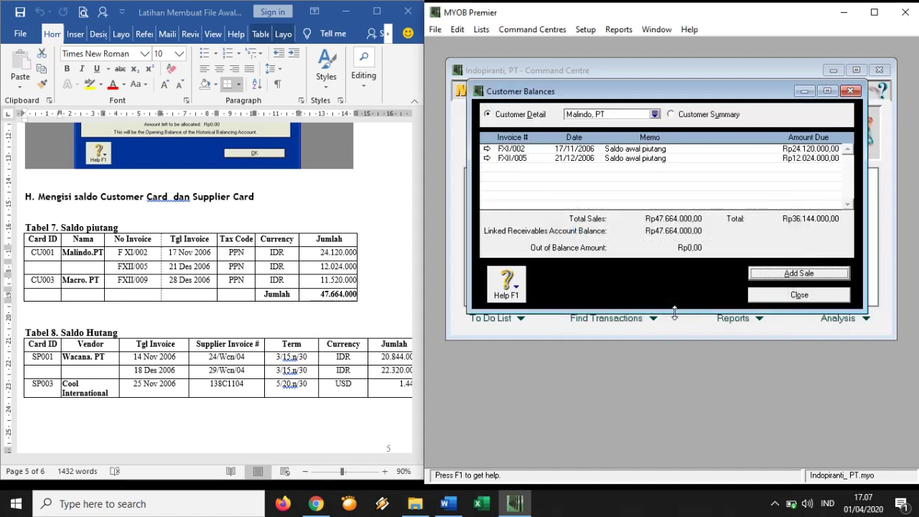
- Close the customer balances and open the supplier balance details for Wacana, PT
click(789, 302)
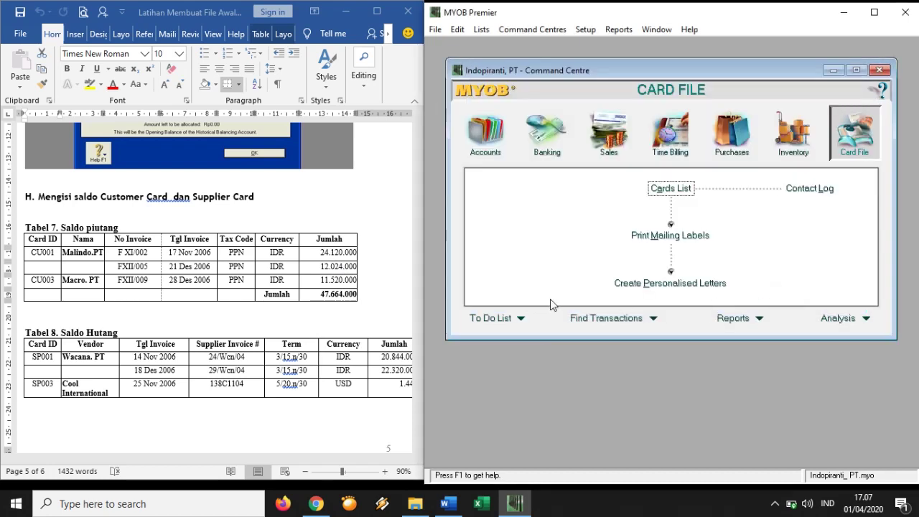
click(293, 440)
click(405, 458)
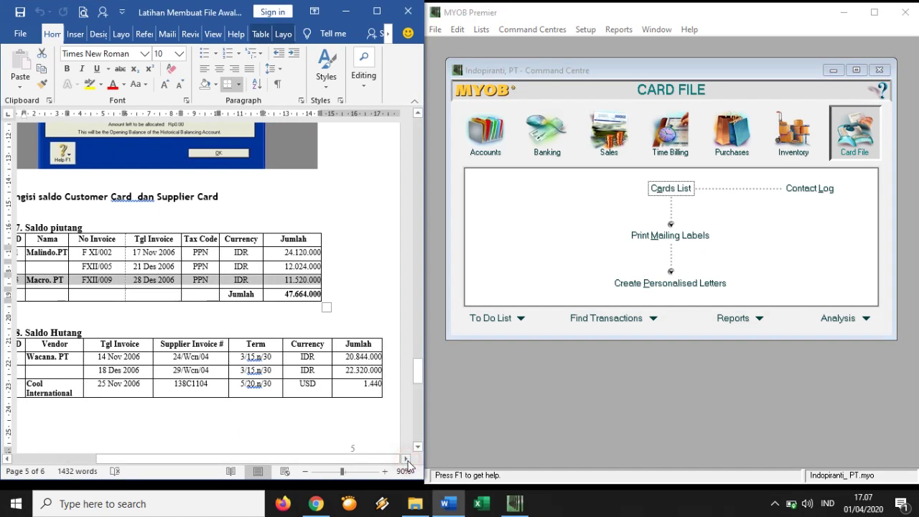
scroll(326, 465, left, 1)
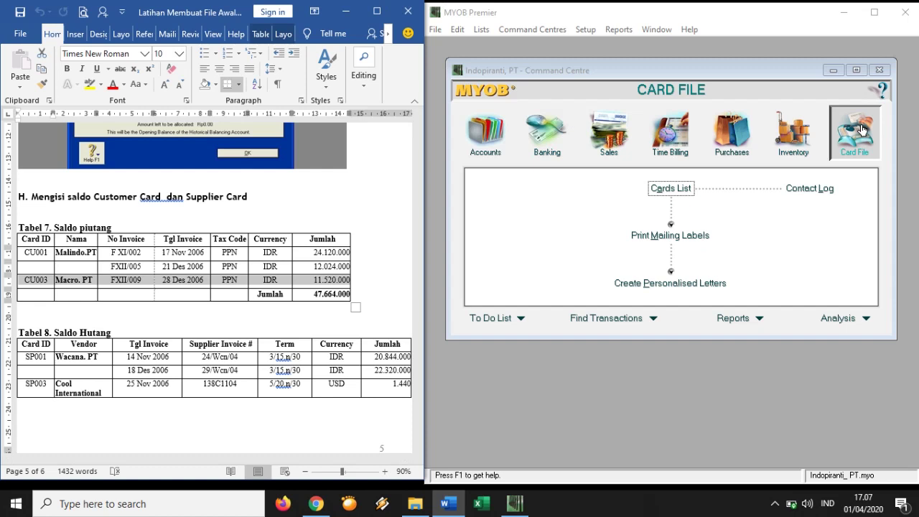
click(585, 30)
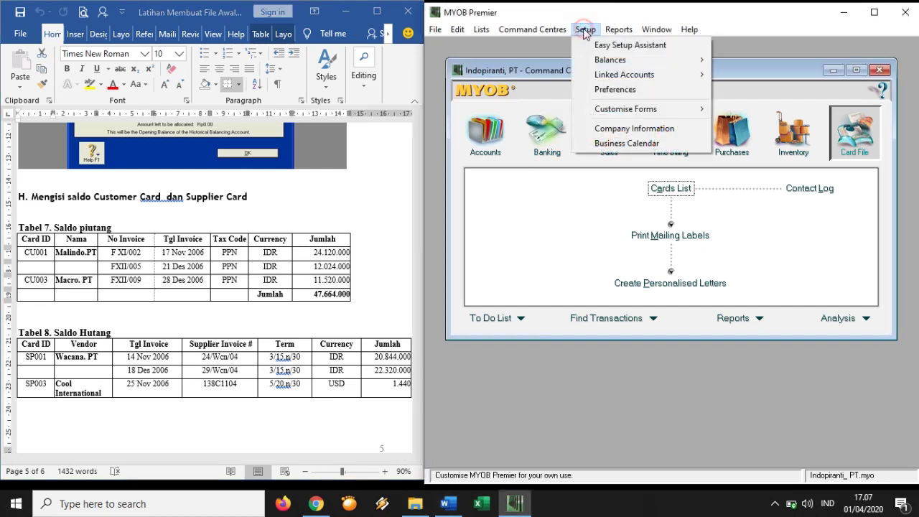
mouse_move(623, 62)
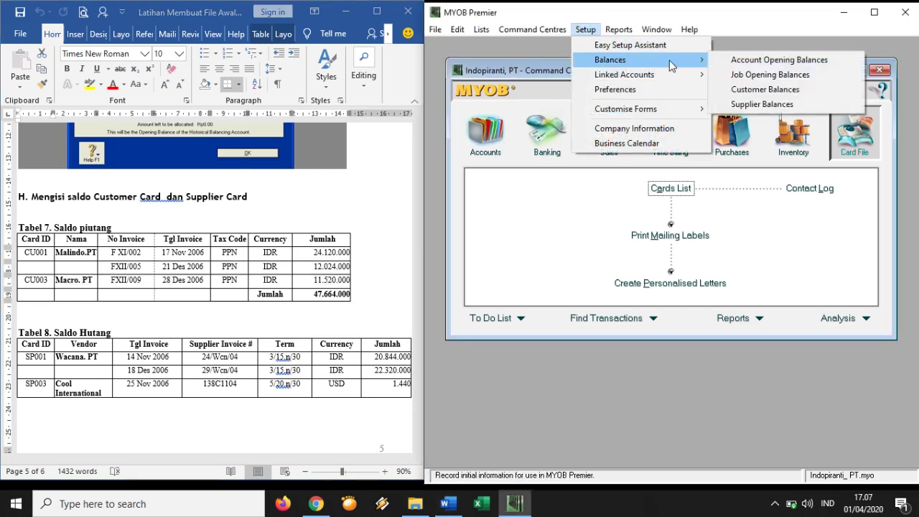
click(760, 106)
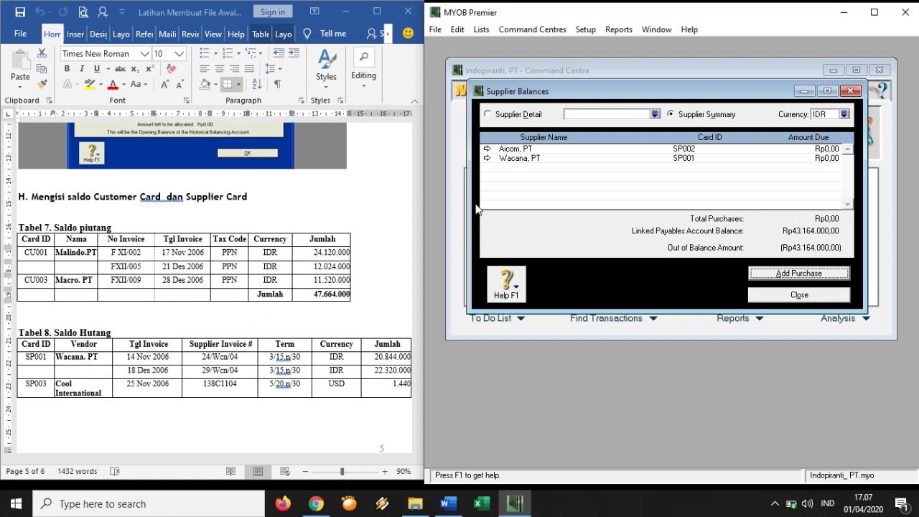
double_click(515, 159)
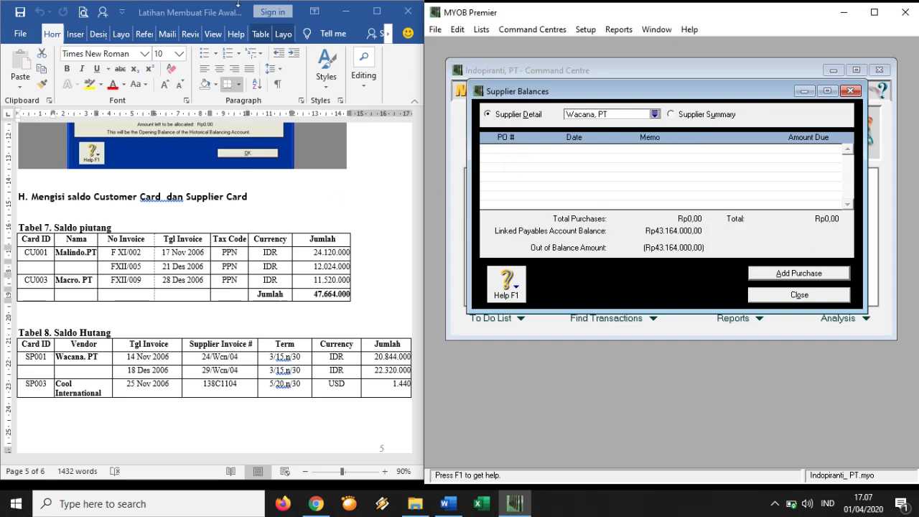
- Add a historical purchase for Wacana, PT with supplier invoice number 24/WC/04
click(788, 275)
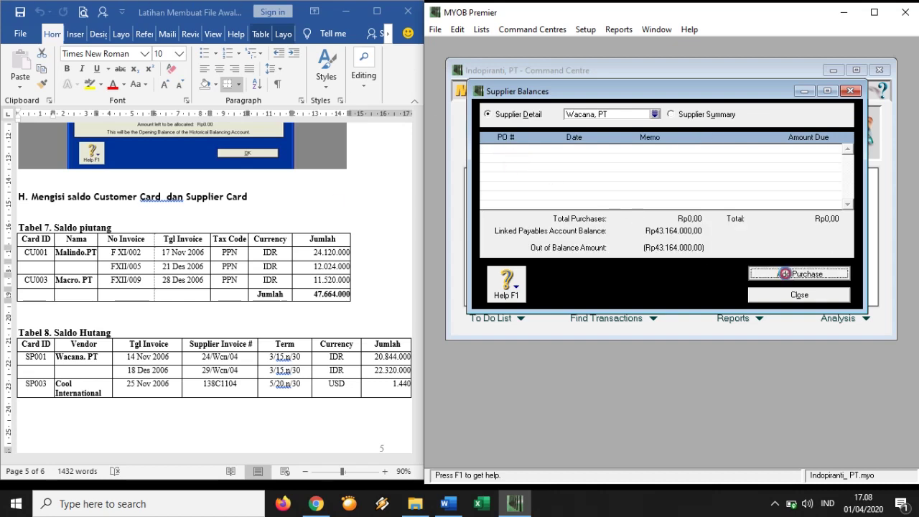
key(Tab)
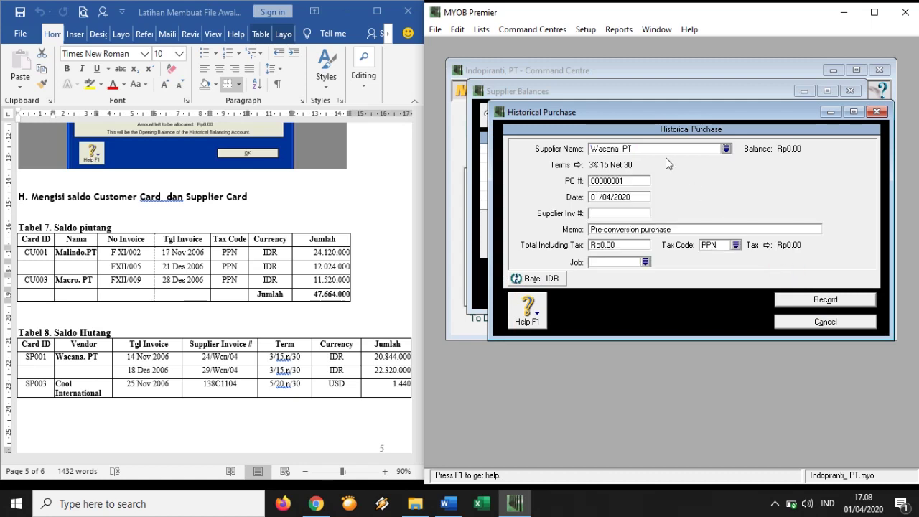
click(630, 181)
key(Tab)
key(Tab)
text(24/WC/0)
- Set the date of purchase 24/WC/04 to 14/11/2006
double_click(598, 199)
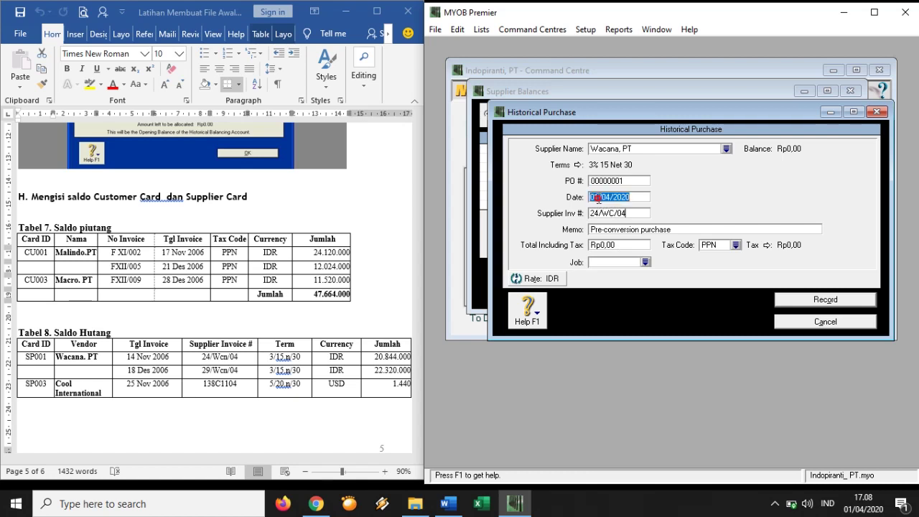
click(596, 199)
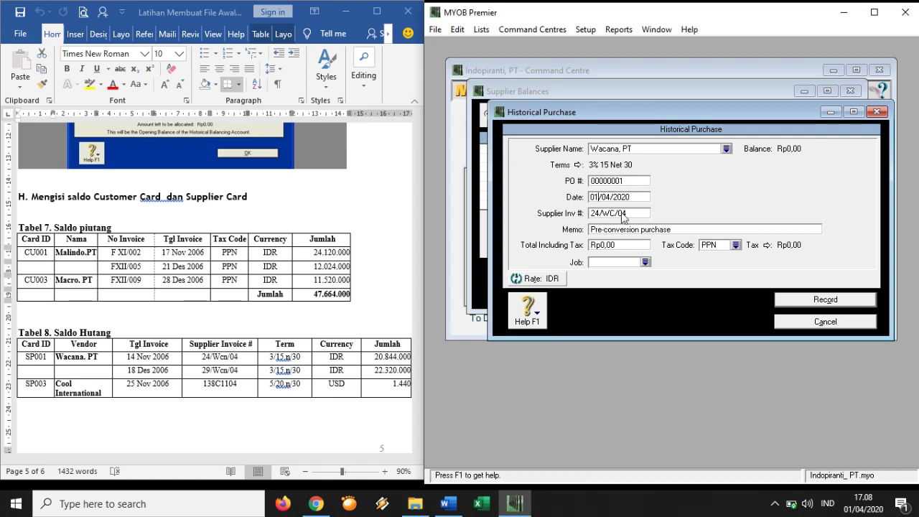
key(BackSpace)
key(BackSpace)
text(14)
key(Right)
key(Right)
key(Right)
key(BackSpace)
text(11)
key(End)
key(BackSpace)
text(6)
- Replace the memo of purchase 24/WC/04 with "Saldo awal hutang"
click(689, 229)
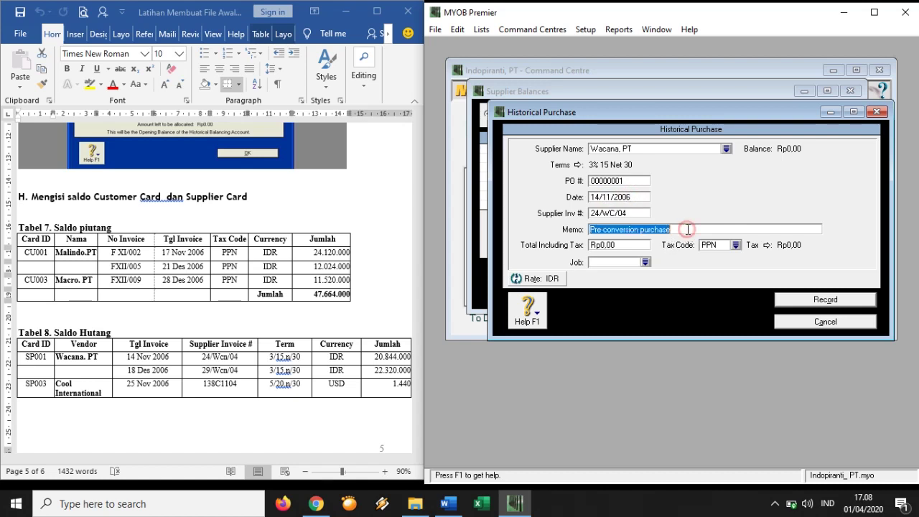
text(saldo a)
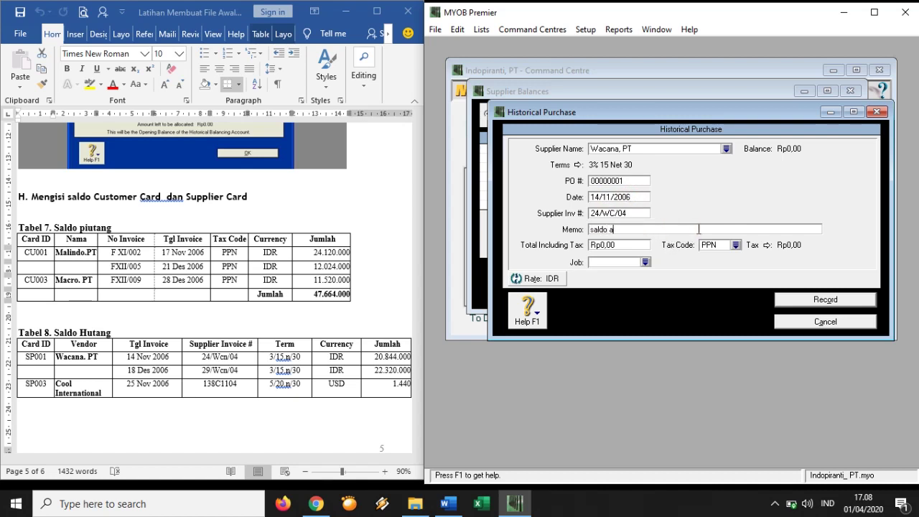
key(BackSpace)
key(BackSpace)
key(BackSpace)
key(BackSpace)
key(BackSpace)
key(BackSpace)
key(BackSpace)
text(Saldo awal hutang)
- Set the tax-inclusive total of purchase 24/WC/04 to Rp20.844.000 and record the purchase
click(638, 244)
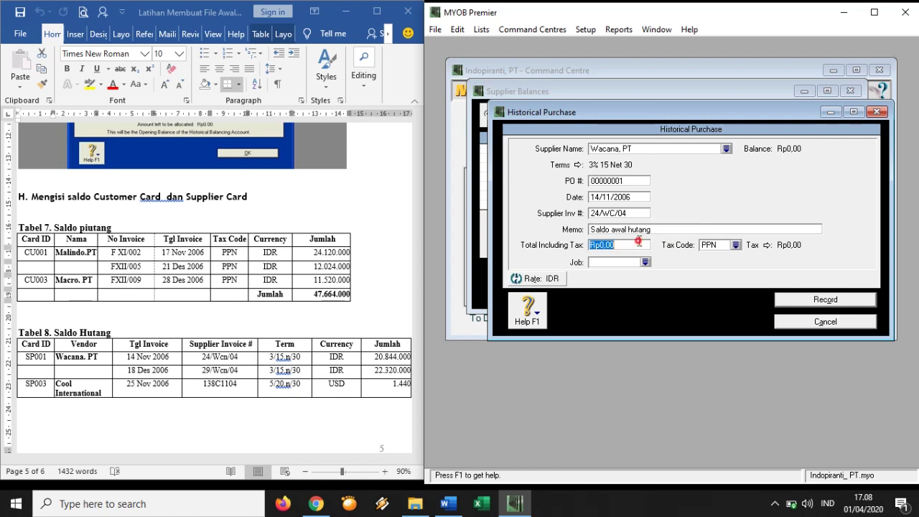
text(20844000)
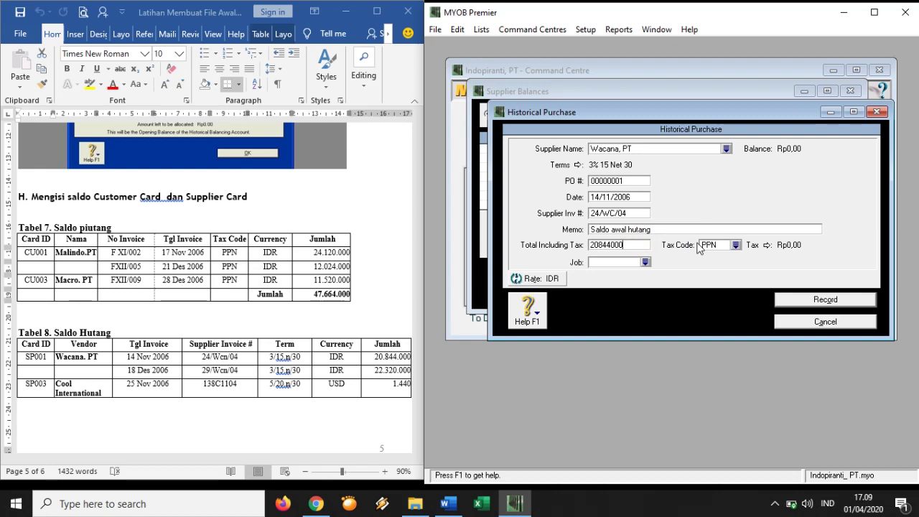
key(Tab)
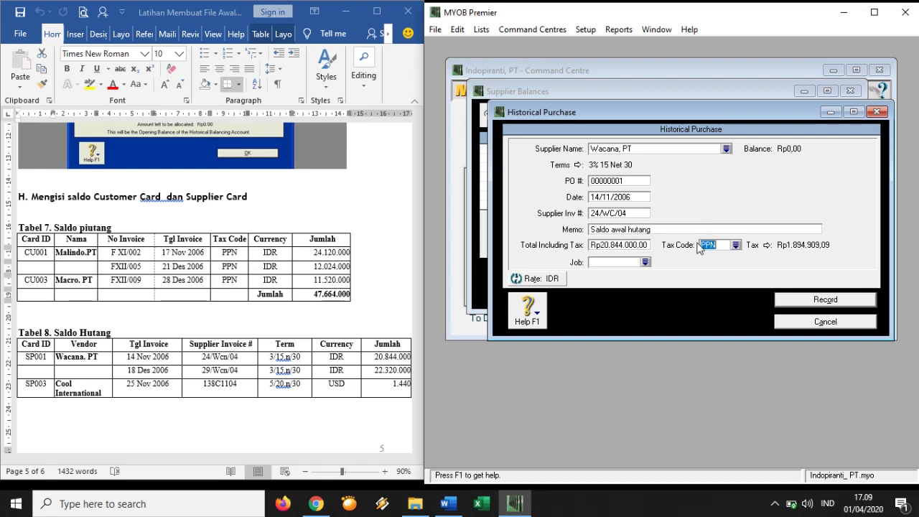
click(835, 304)
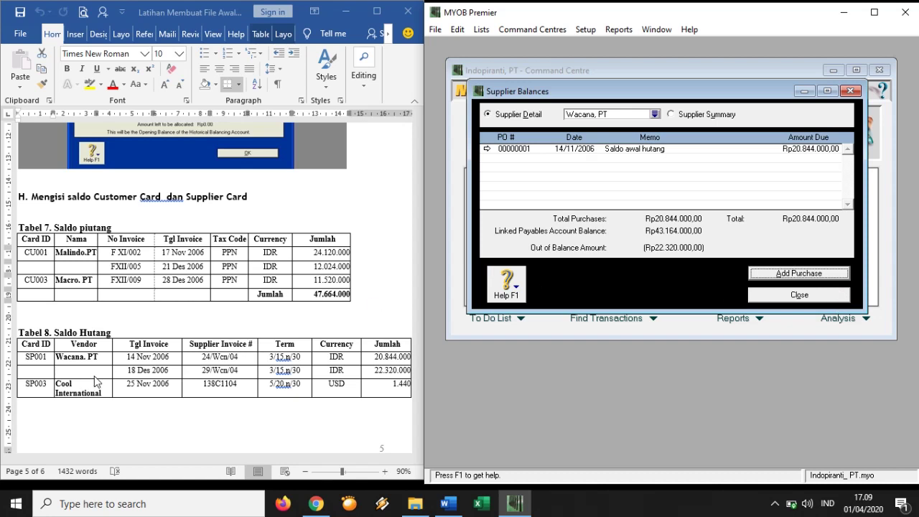
- Add a second historical purchase for Wacana, PT dated 18/12/2006
click(788, 274)
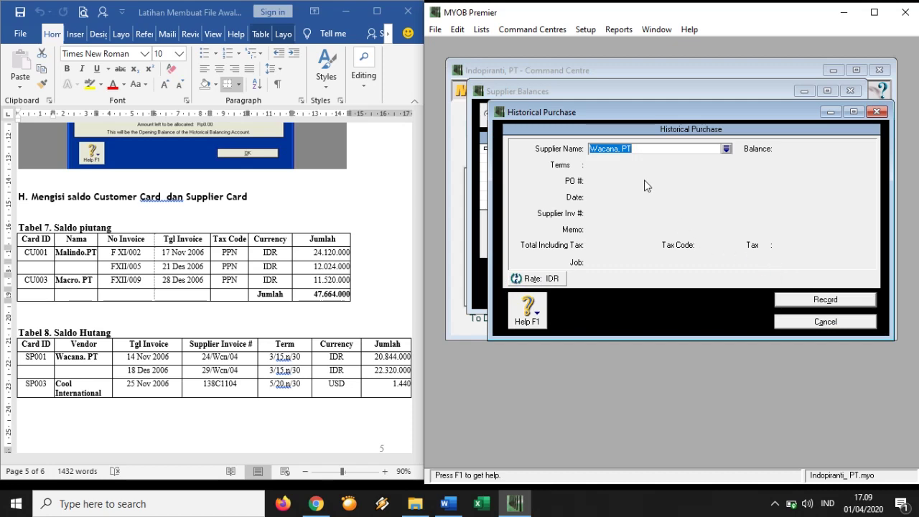
key(Tab)
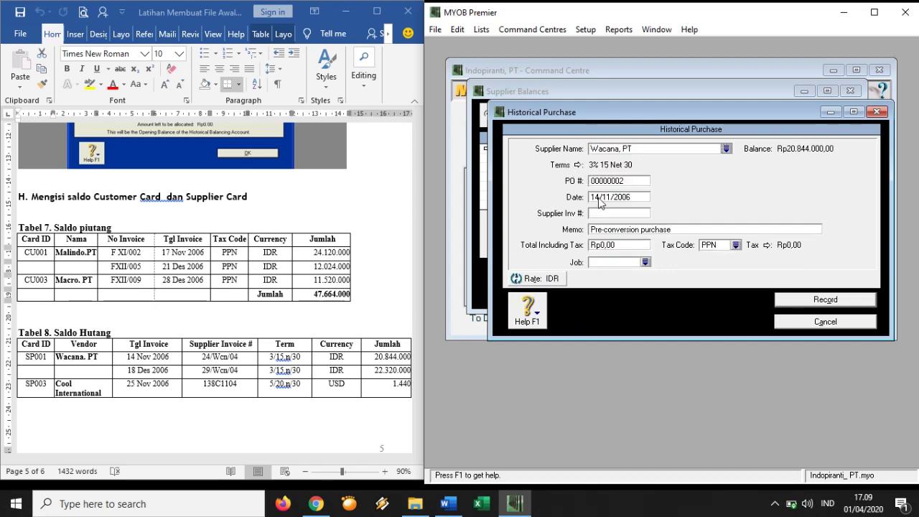
click(599, 198)
click(600, 198)
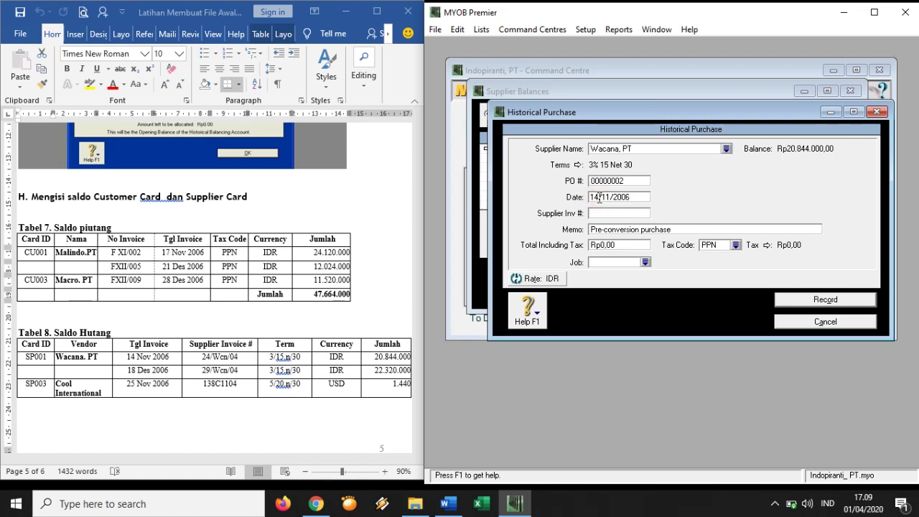
key(BackSpace)
key(BackSpace)
text(18)
drag(599, 198, 610, 197)
text(12)
key(Tab)
- Give the second Wacana, PT purchase the supplier invoice number 29/Wcn/04 and the memo "Saldo awal hutang"
text(29/WCN)
key(BackSpace)
key(BackSpace)
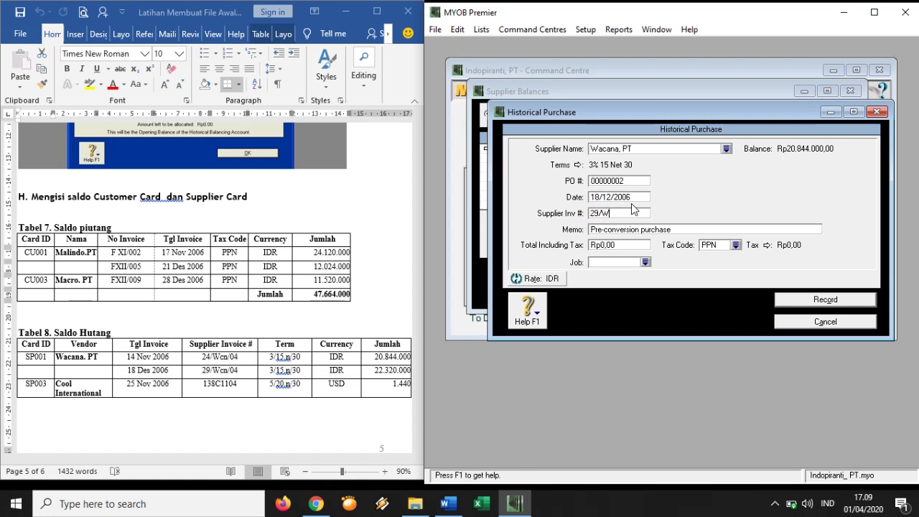
text(cn/04)
key(Tab)
text(Saldo)
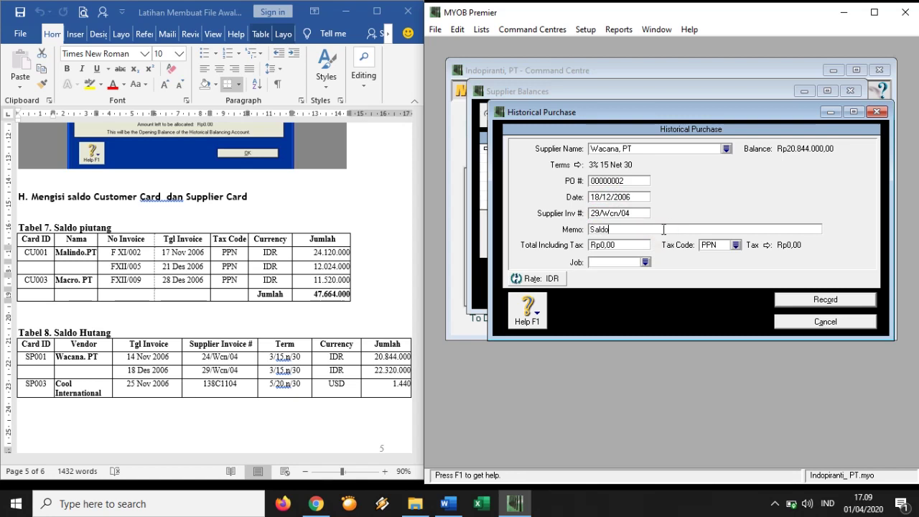
text( awal hutang)
- Set the tax-inclusive total of purchase 29/Wcn/04 to Rp22.320.000 and record the purchase
click(625, 244)
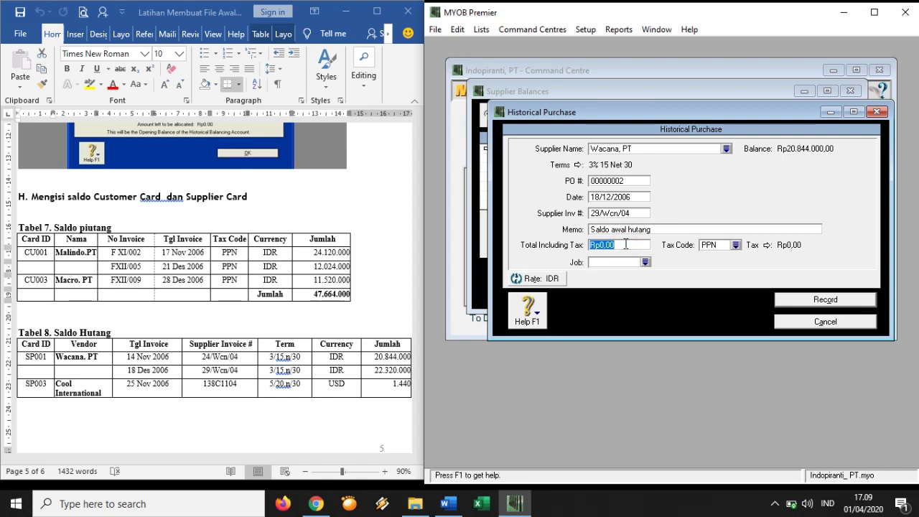
text(22)
text(320.000)
key(BackSpace)
key(BackSpace)
key(BackSpace)
key(BackSpace)
text(000)
key(Tab)
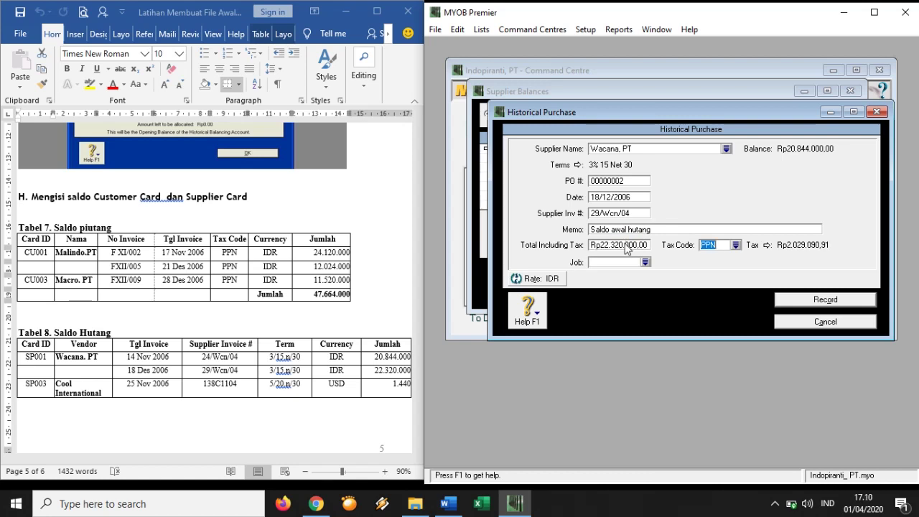
click(844, 305)
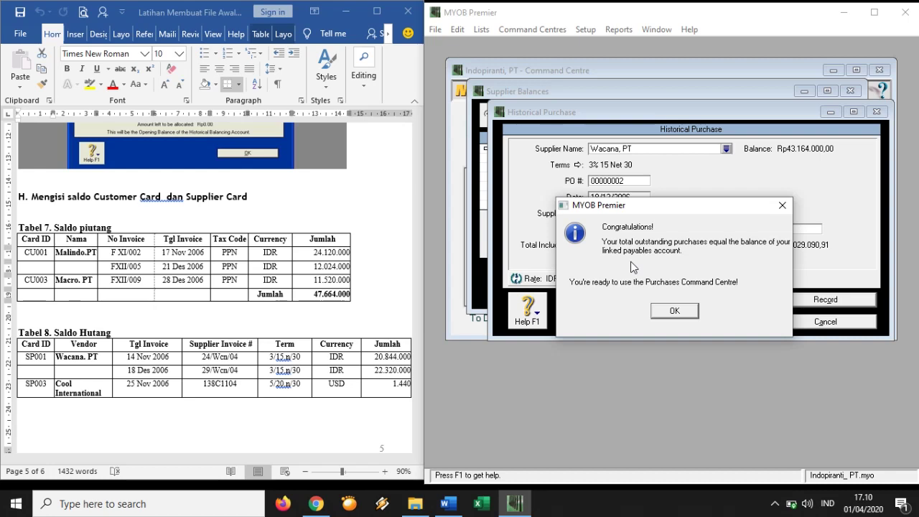
click(675, 311)
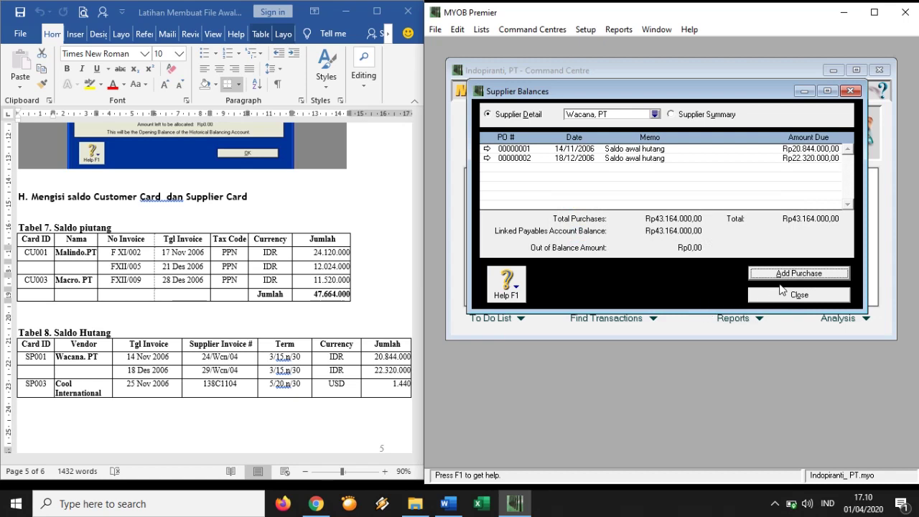
click(463, 7)
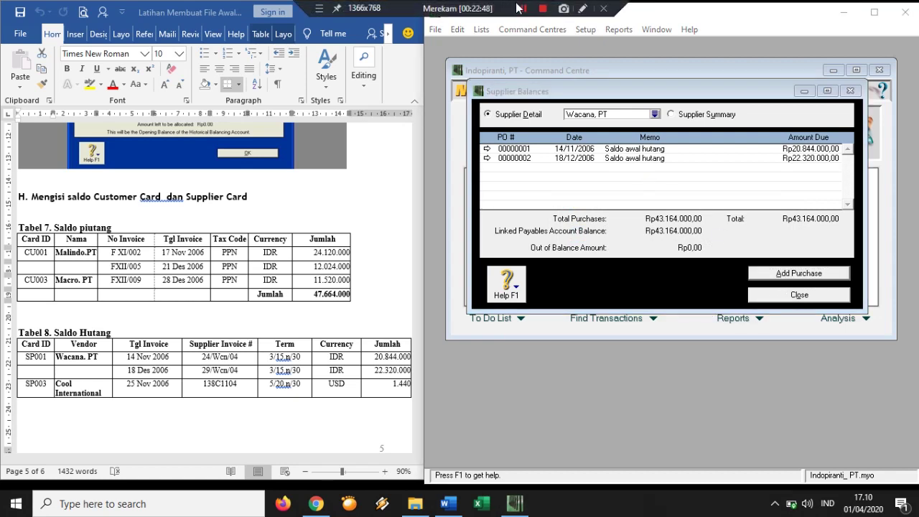
click(665, 325)
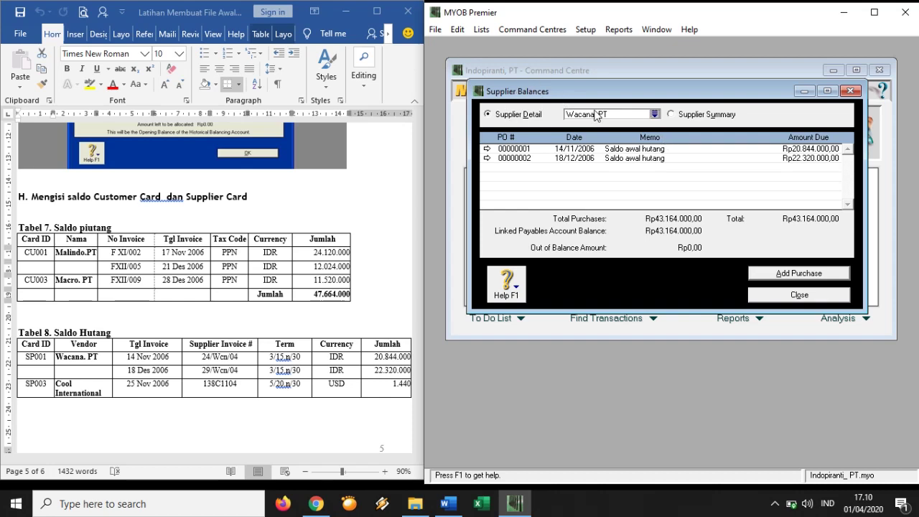
- Switch the supplier balances to Cool International and add a historical purchase dated 25/11/2006
click(655, 114)
click(597, 187)
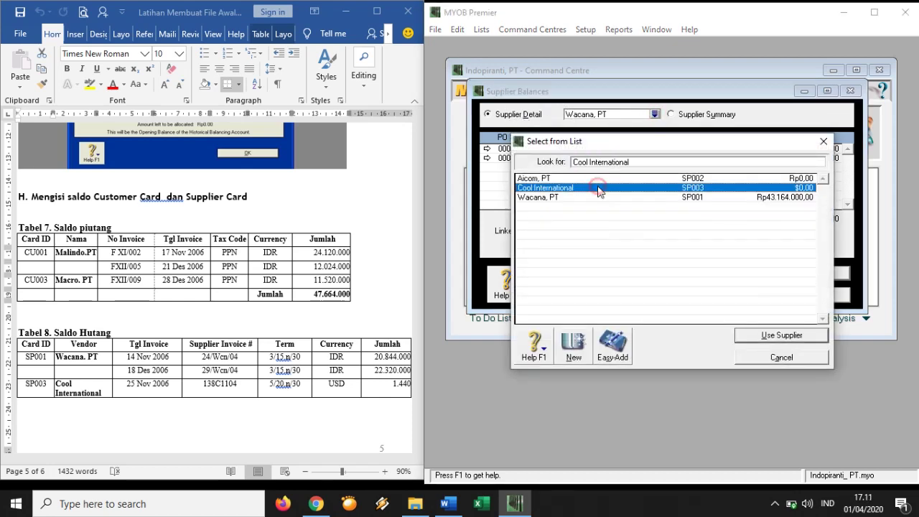
click(774, 337)
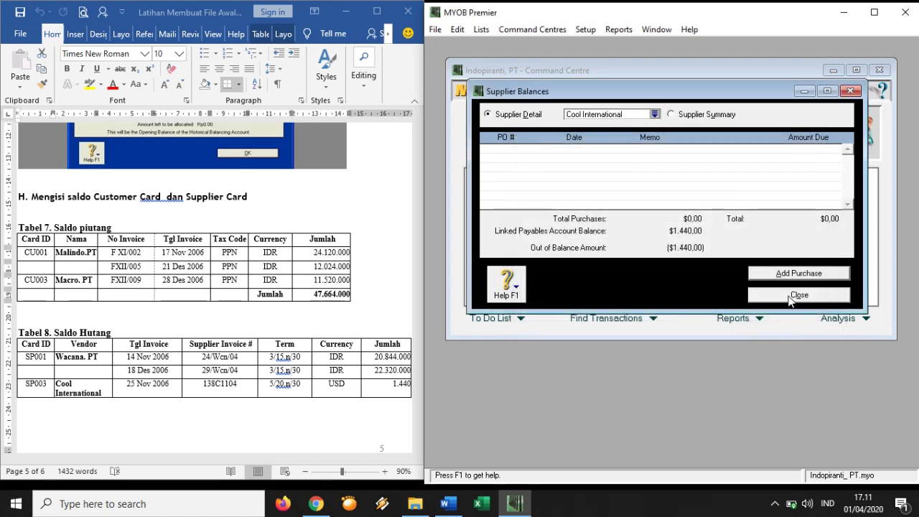
click(794, 273)
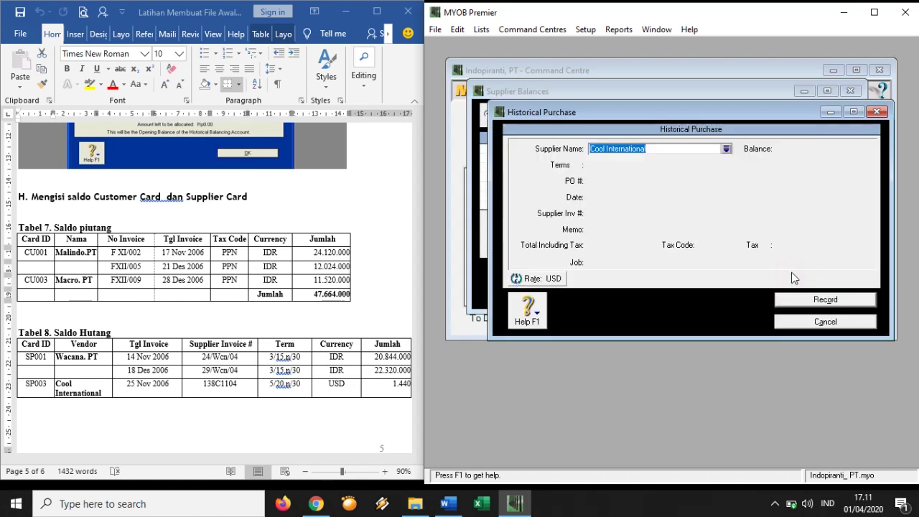
key(Tab)
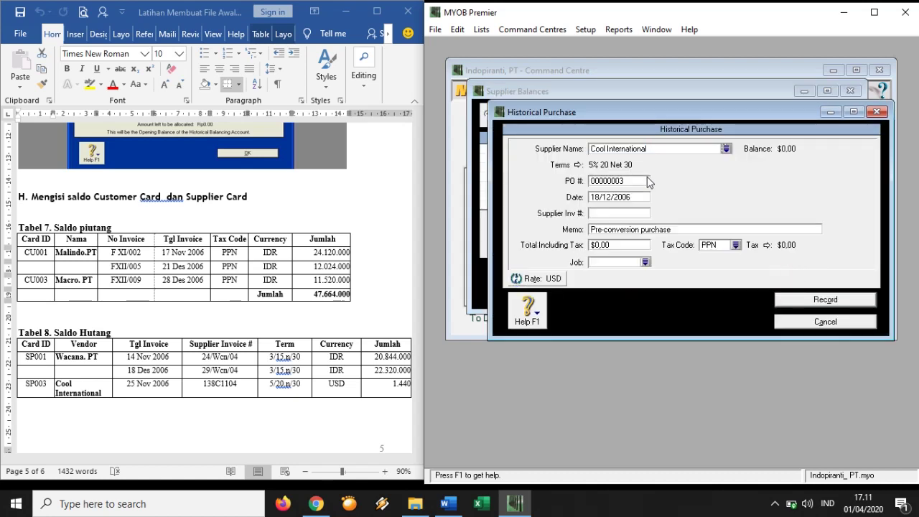
click(627, 198)
text(25)
double_click(603, 198)
text(11)
- Give the Cool International purchase the supplier invoice number 138C1104 and the memo "Saldo awal hutang"
click(628, 213)
text(138C1100)
key(BackSpace)
text(4)
key(Tab)
text(Saldo awal hutang)
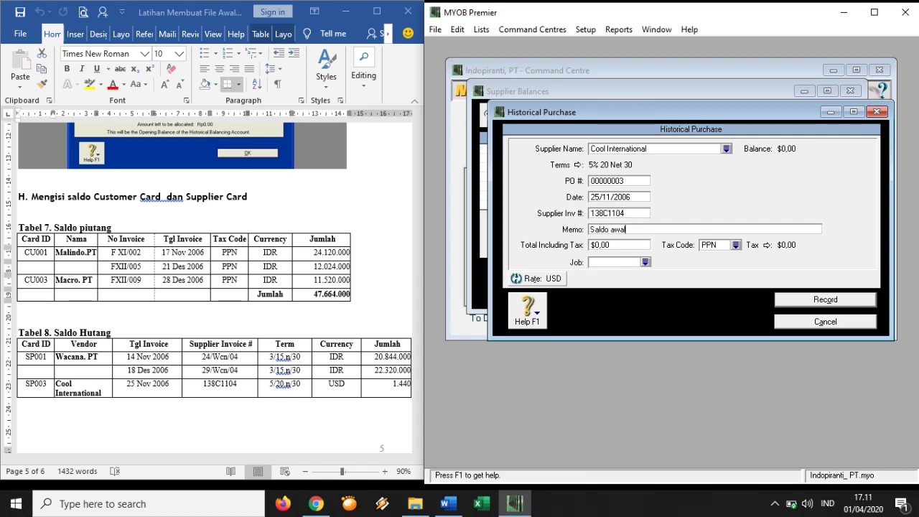
- Set the tax-inclusive total of purchase 138C1104 to $1.440 and record the purchase
click(616, 244)
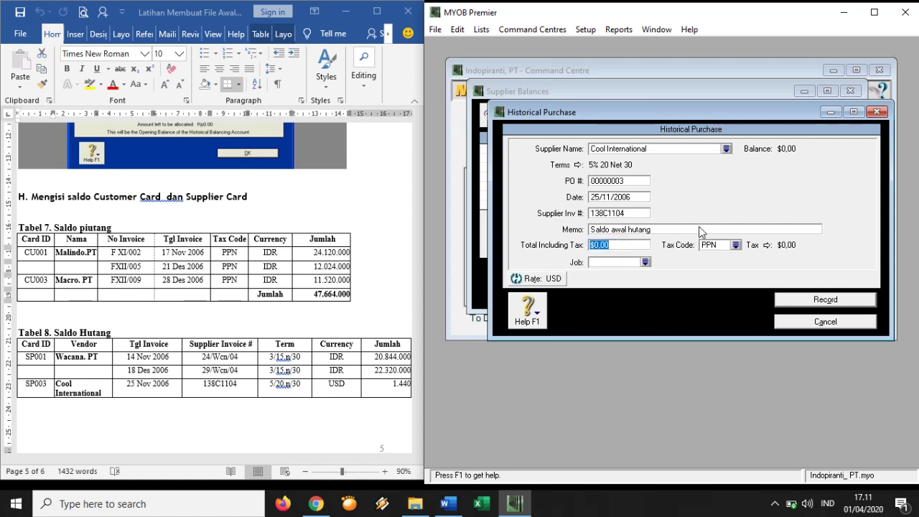
text(1440)
key(Tab)
click(815, 301)
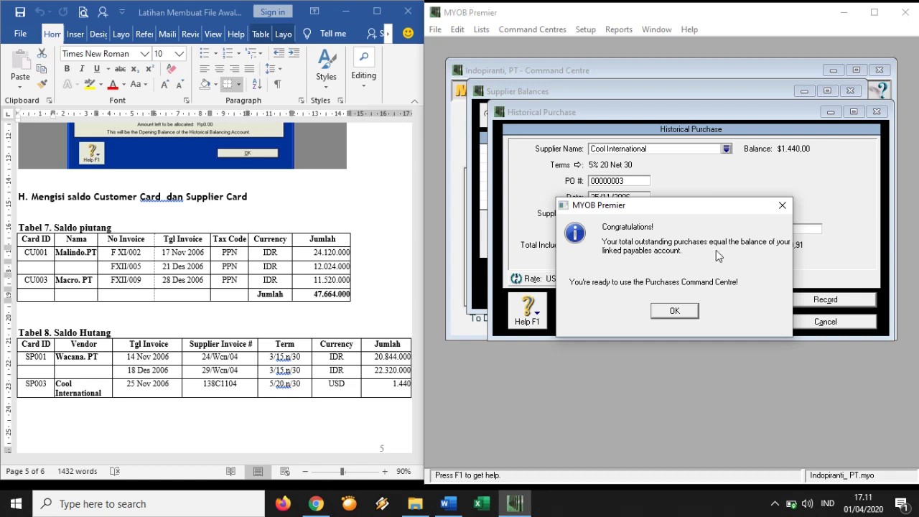
click(674, 311)
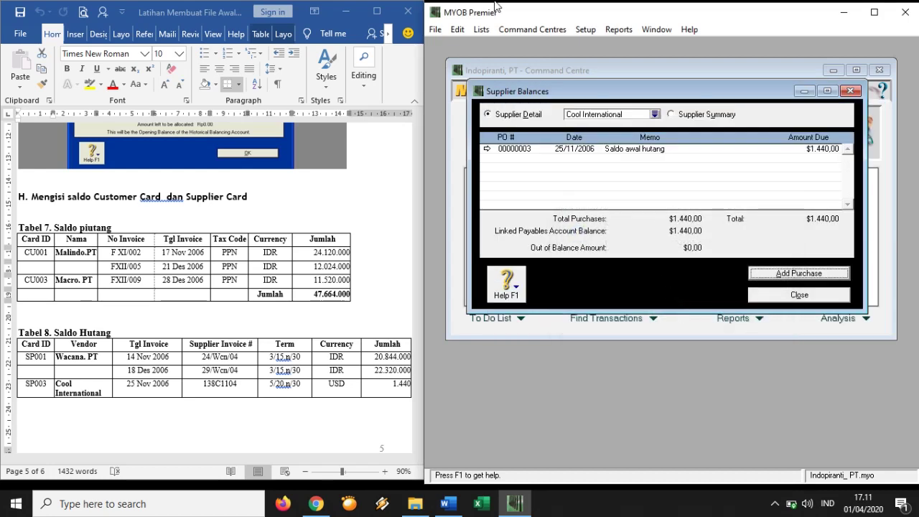
click(518, 7)
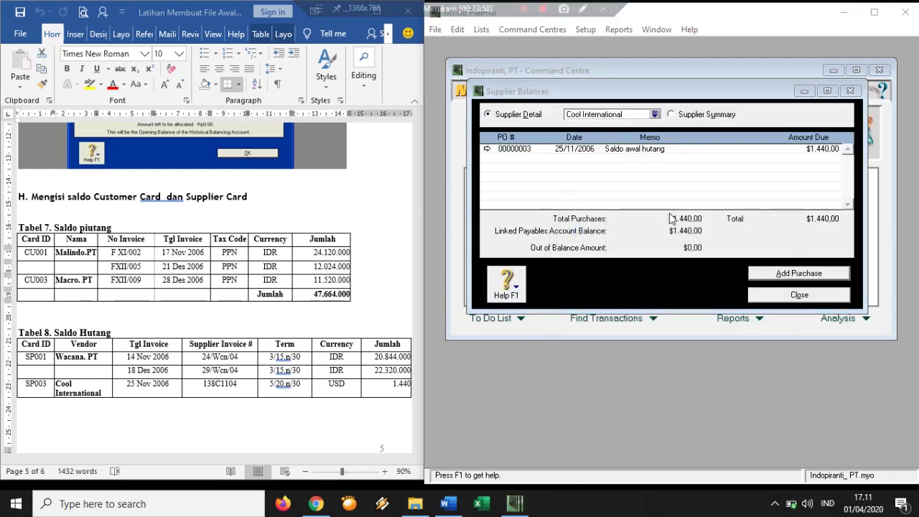
click(672, 217)
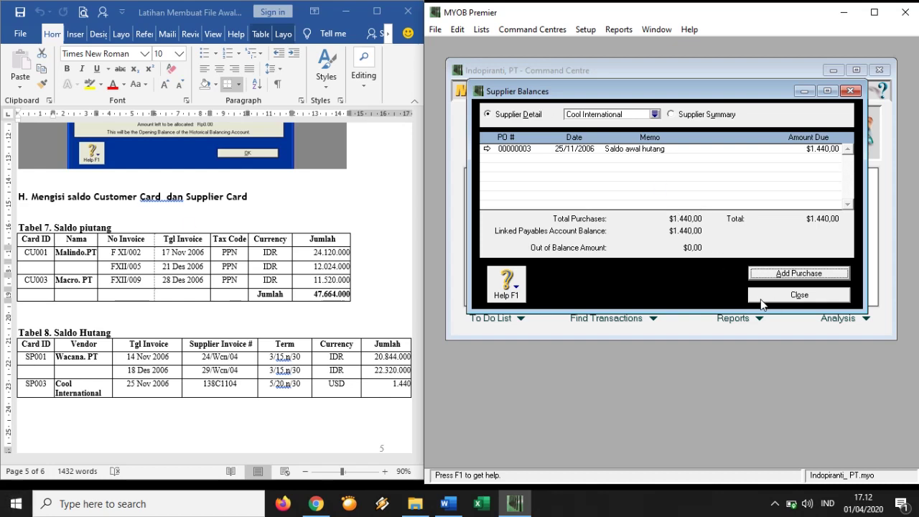
- Close the supplier balances and return to the Card File command centre
click(798, 295)
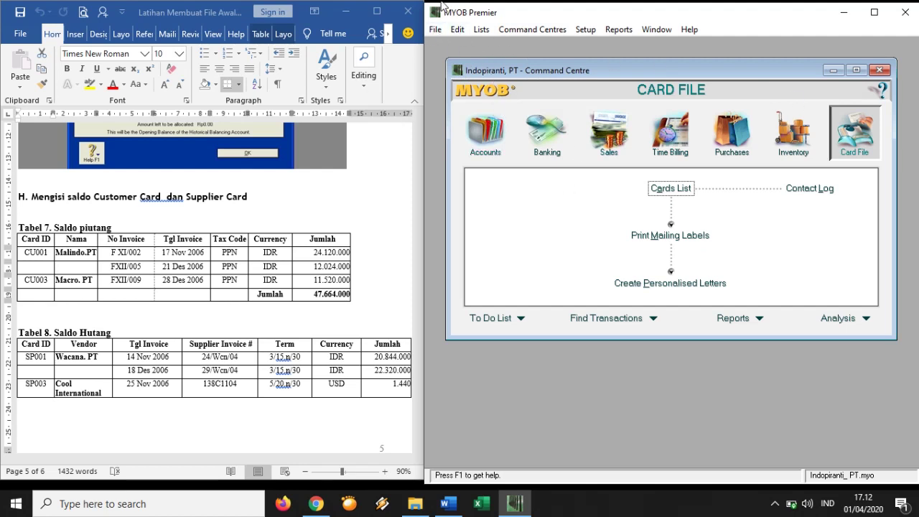
mouse_move(511, 11)
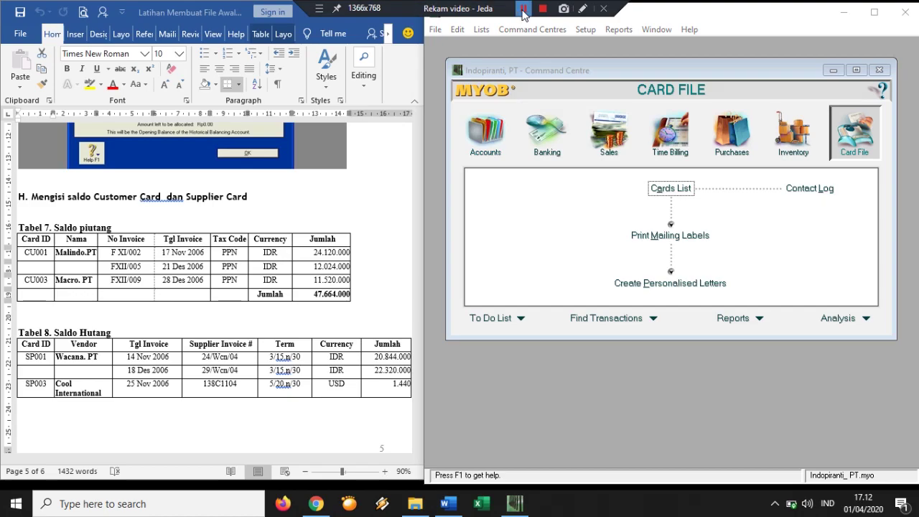